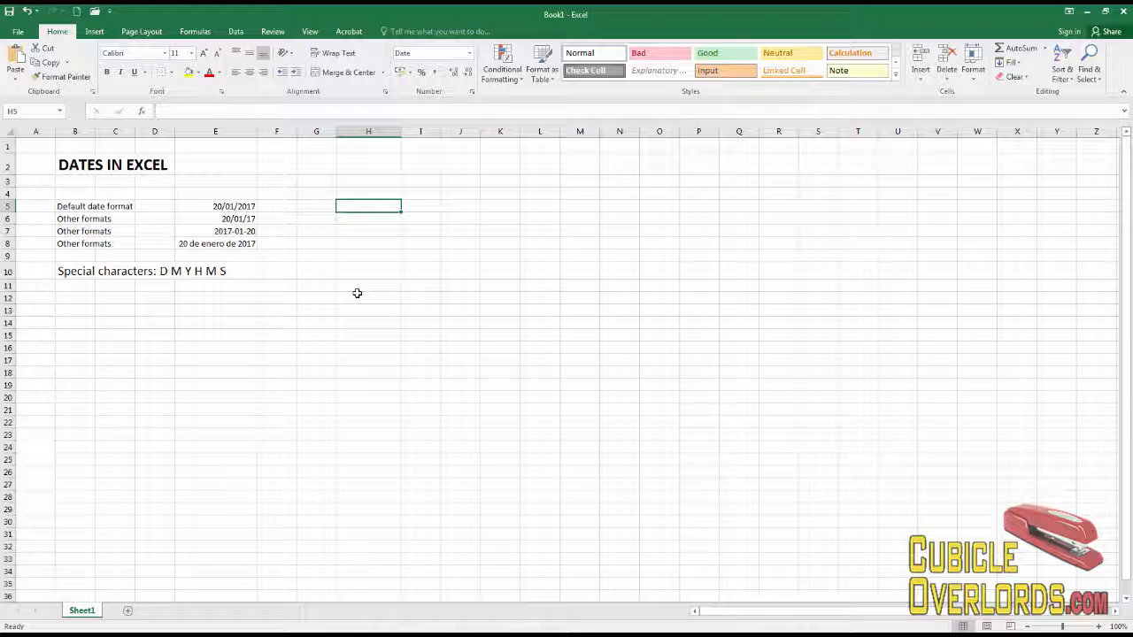
pyautogui.click(249, 230)
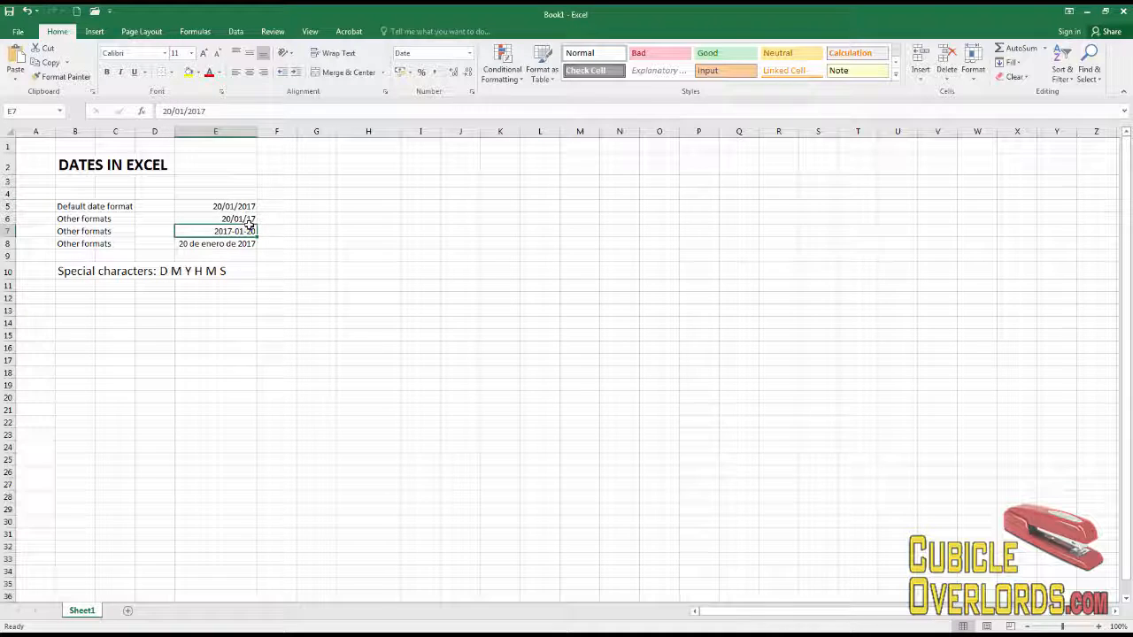
pyautogui.click(248, 333)
pyautogui.moveTo(246, 205); pyautogui.dragTo(251, 242)
pyautogui.click(306, 231)
# Copy the default-format date from E5 into cell H5
pyautogui.click(252, 207)
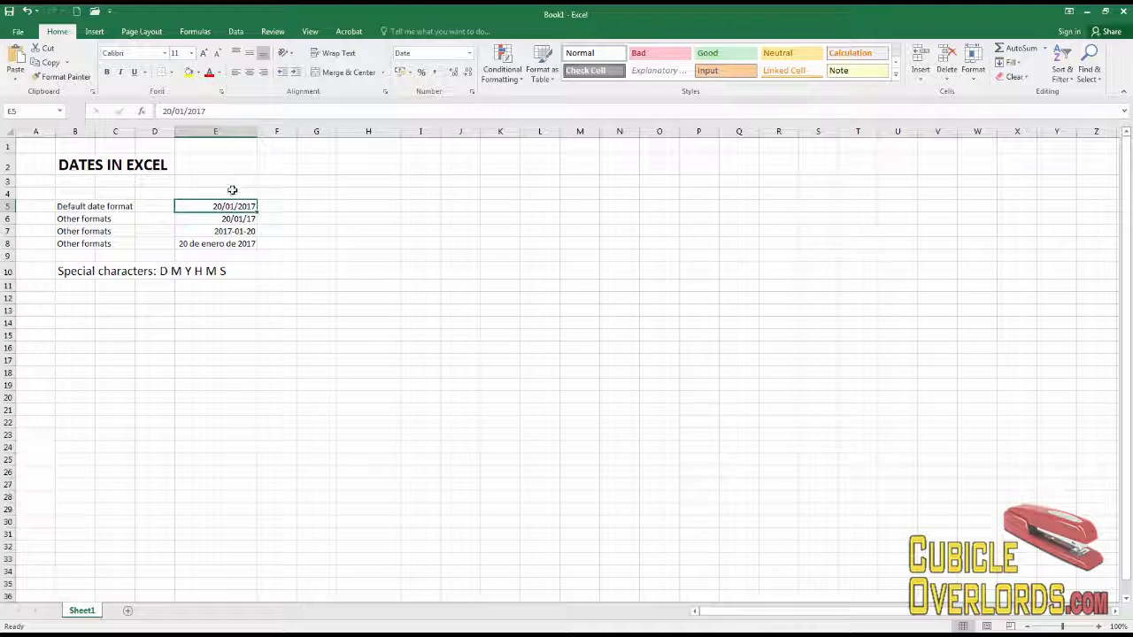
pyautogui.click(234, 192)
pyautogui.click(234, 207)
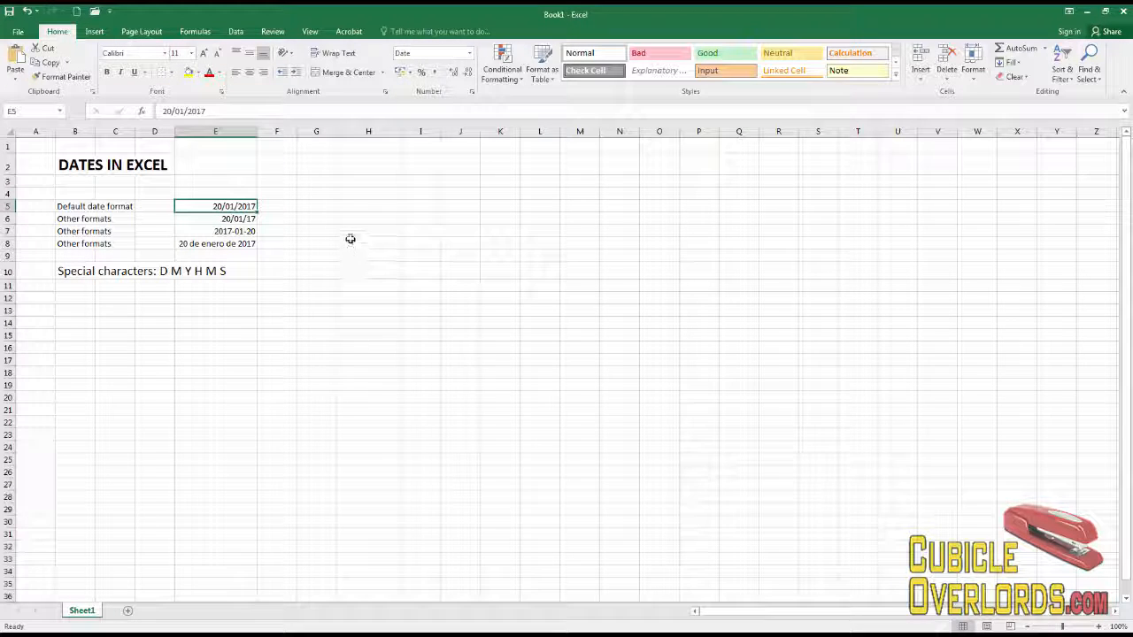
pyautogui.hotkey('ctrl', 'c')
pyautogui.click(370, 207)
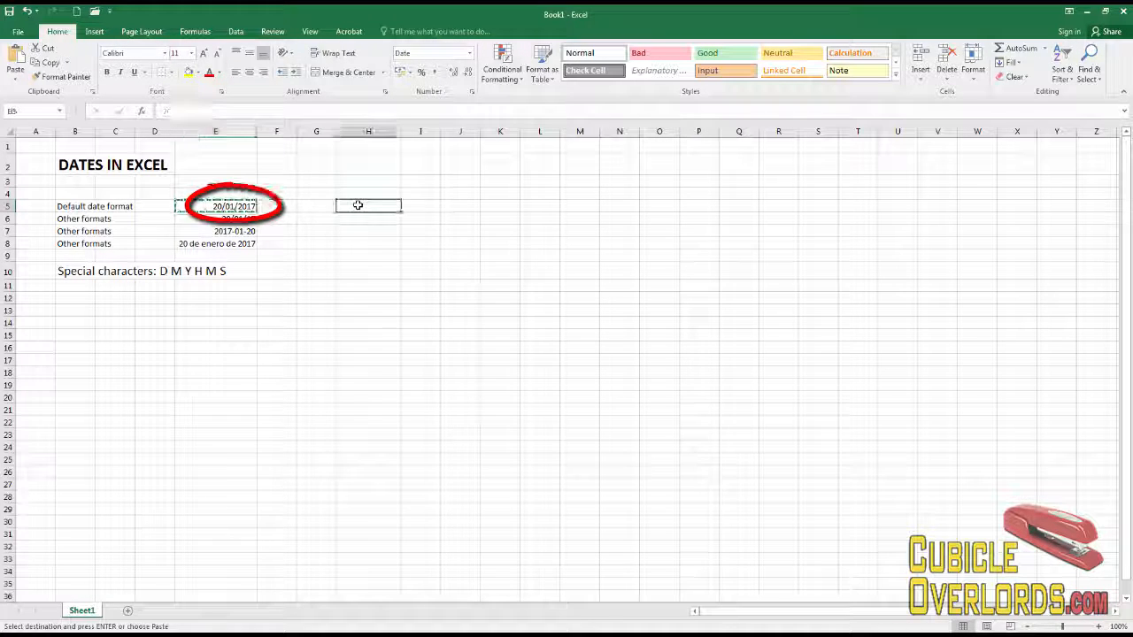
pyautogui.hotkey('ctrl', 'v')
pyautogui.click(374, 273)
pyautogui.click(373, 207)
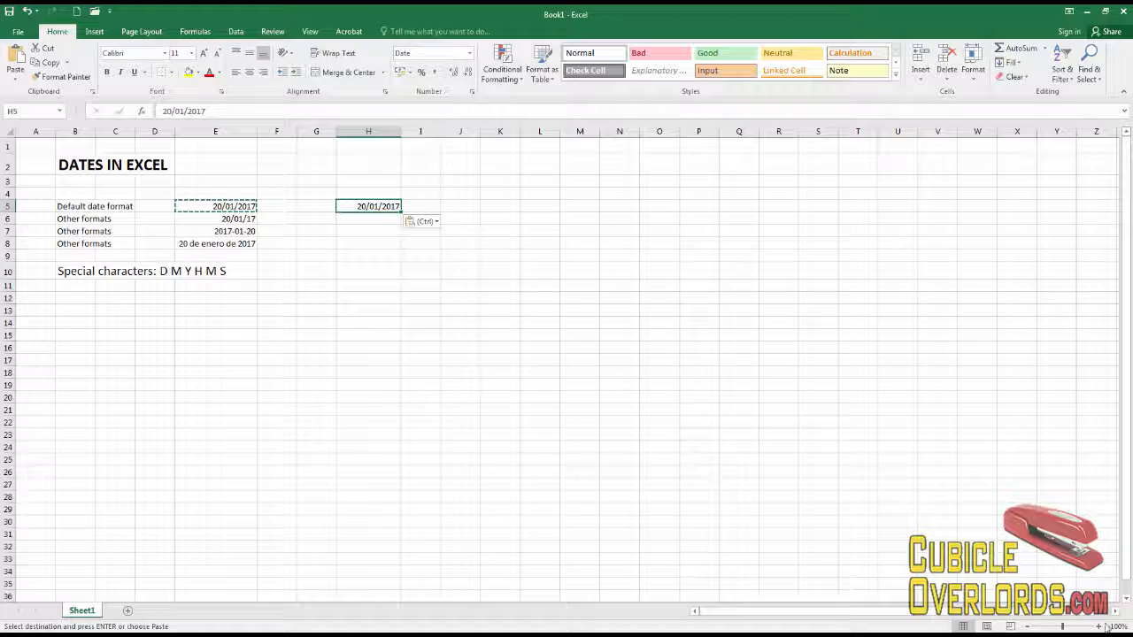
# Change the number format of the date in H5 to General
pyautogui.click(1100, 627)
pyautogui.click(1099, 627)
pyautogui.click(1099, 626)
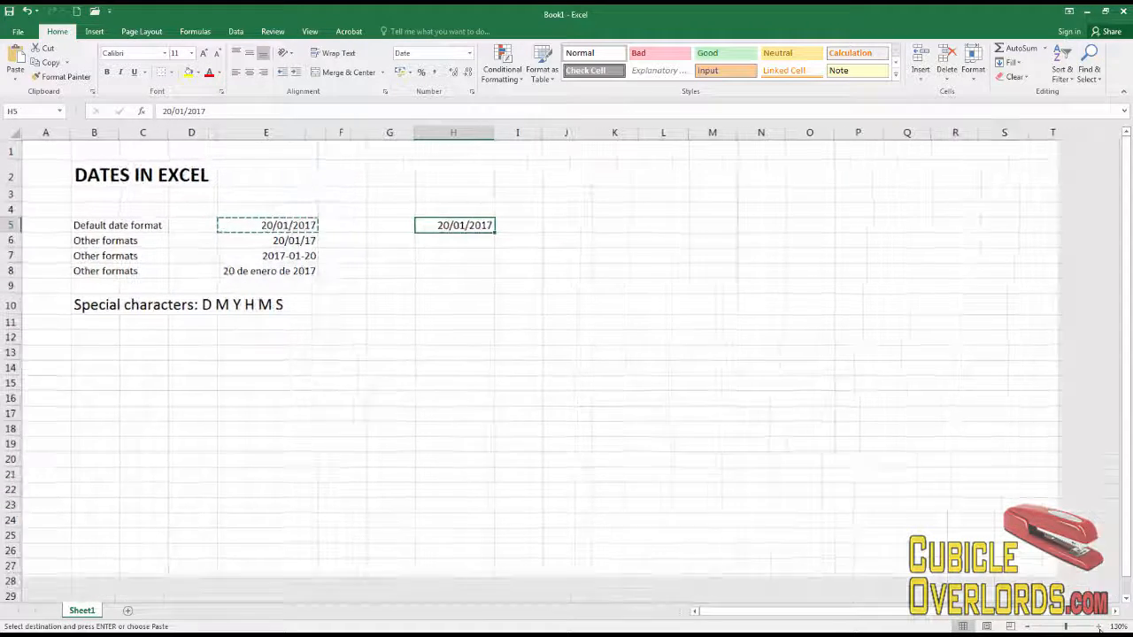
pyautogui.click(1100, 627)
pyautogui.click(1099, 627)
pyautogui.click(1099, 627)
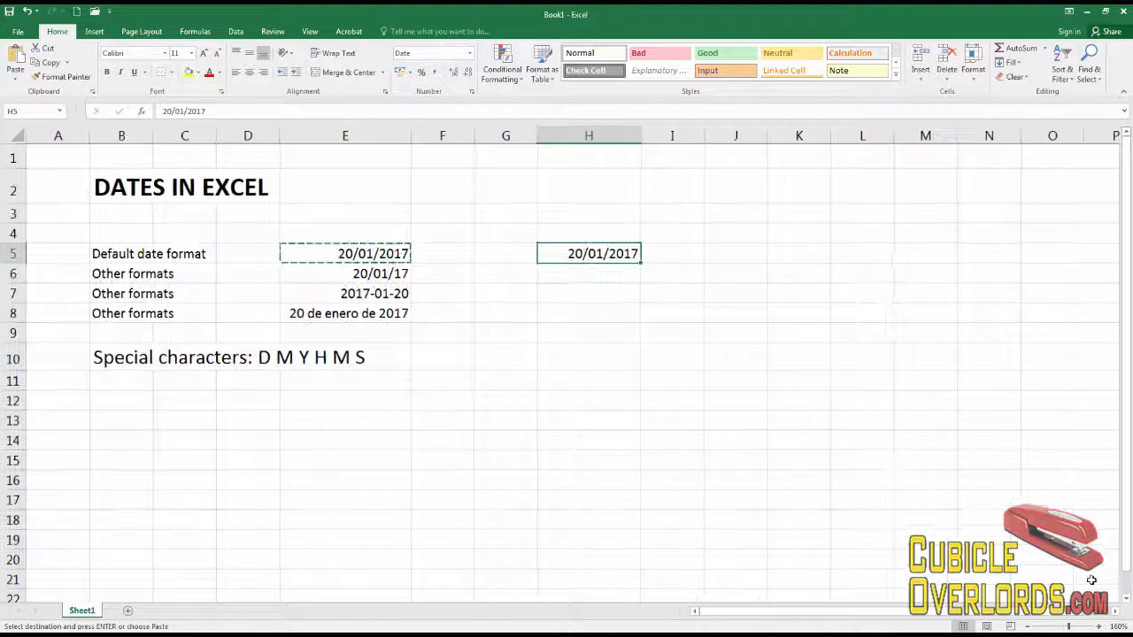
pyautogui.click(773, 354)
pyautogui.click(610, 254)
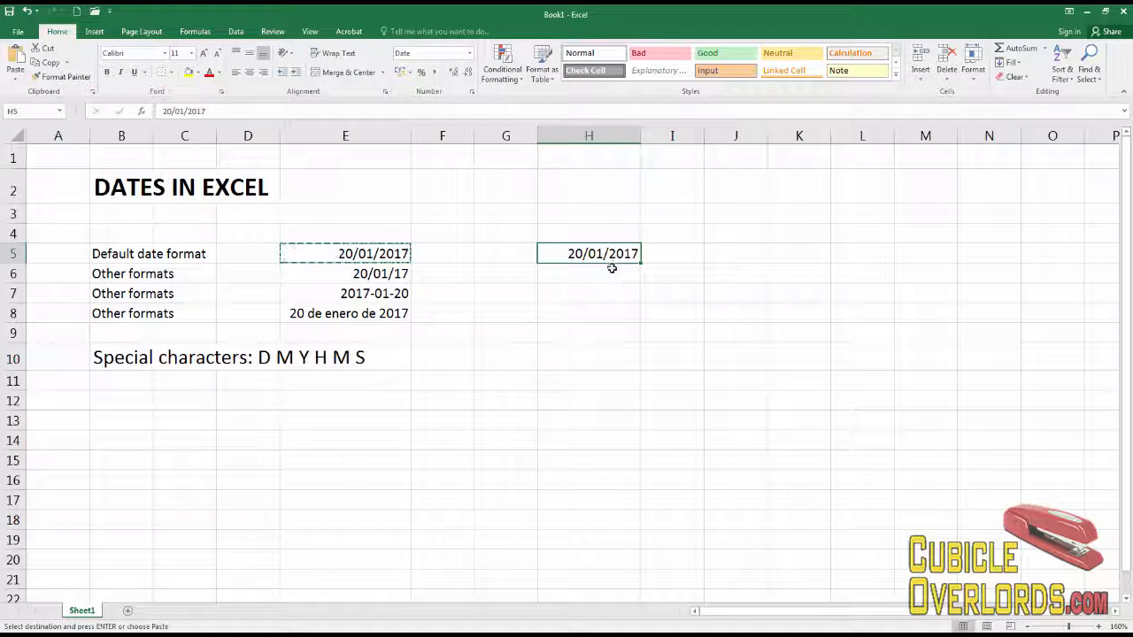
pyautogui.click(473, 53)
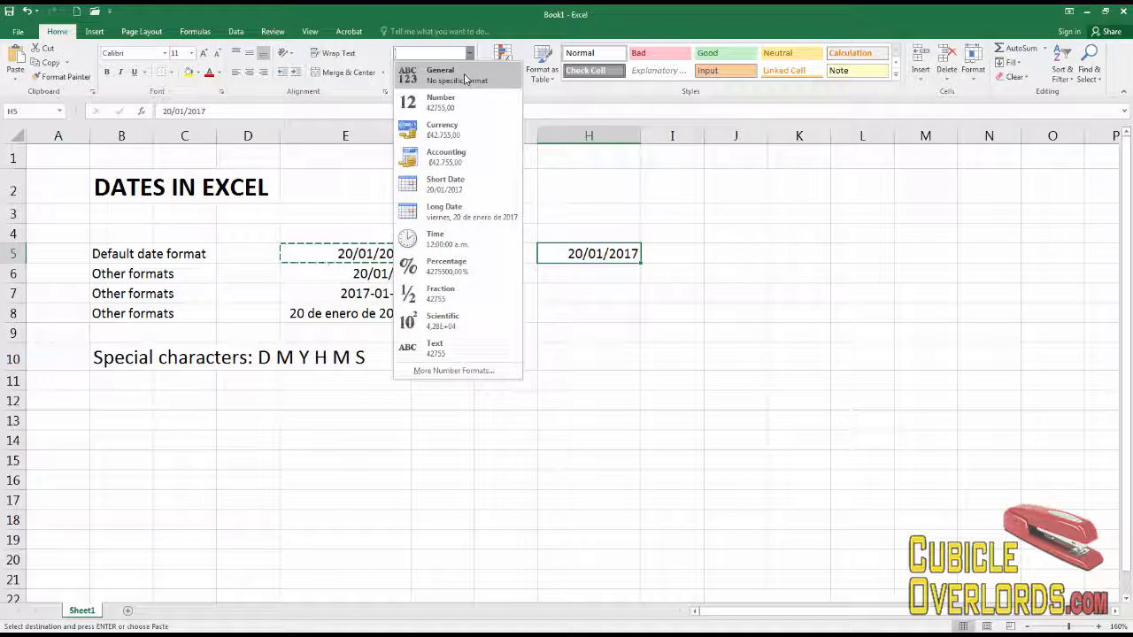
pyautogui.click(465, 80)
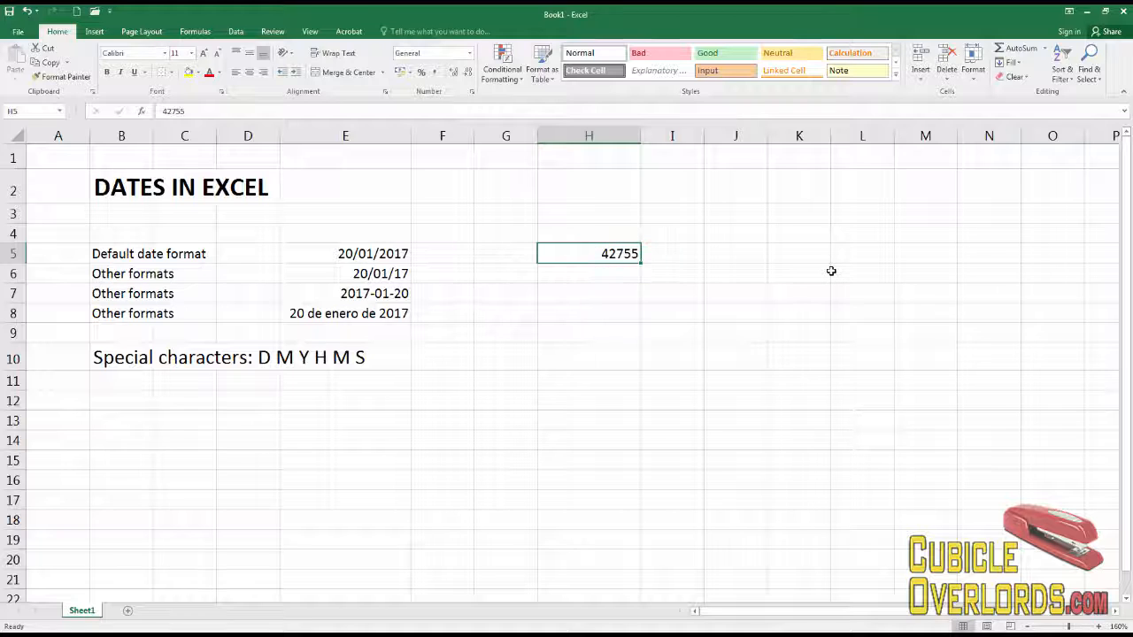
# Switch the number format of H5 to Short Date and back to General
pyautogui.click(471, 55)
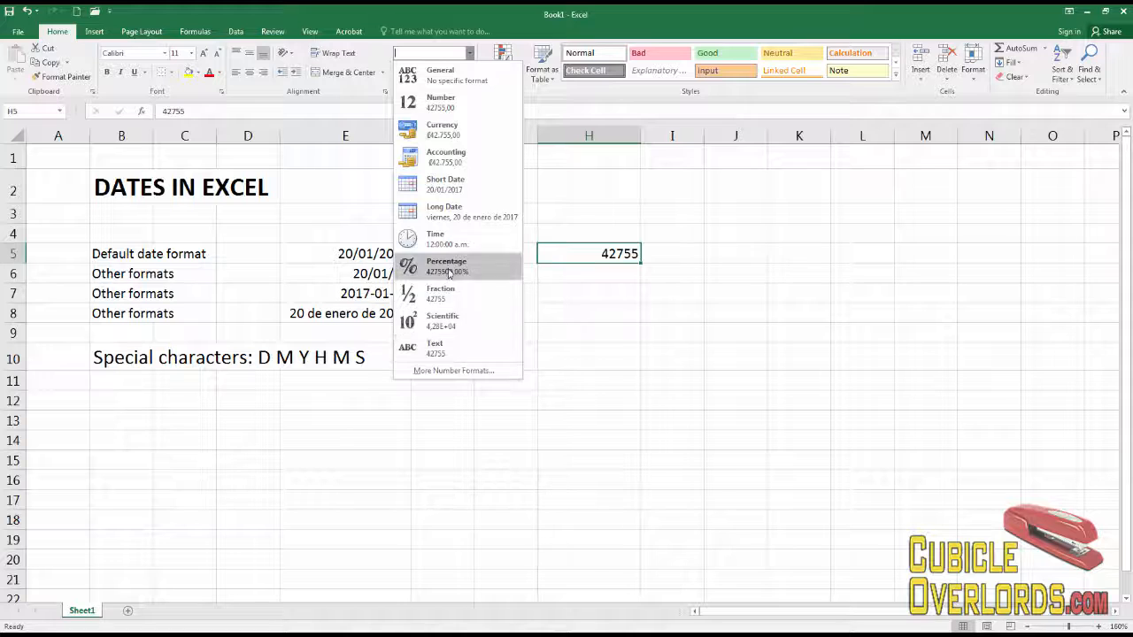
pyautogui.click(459, 184)
pyautogui.click(622, 331)
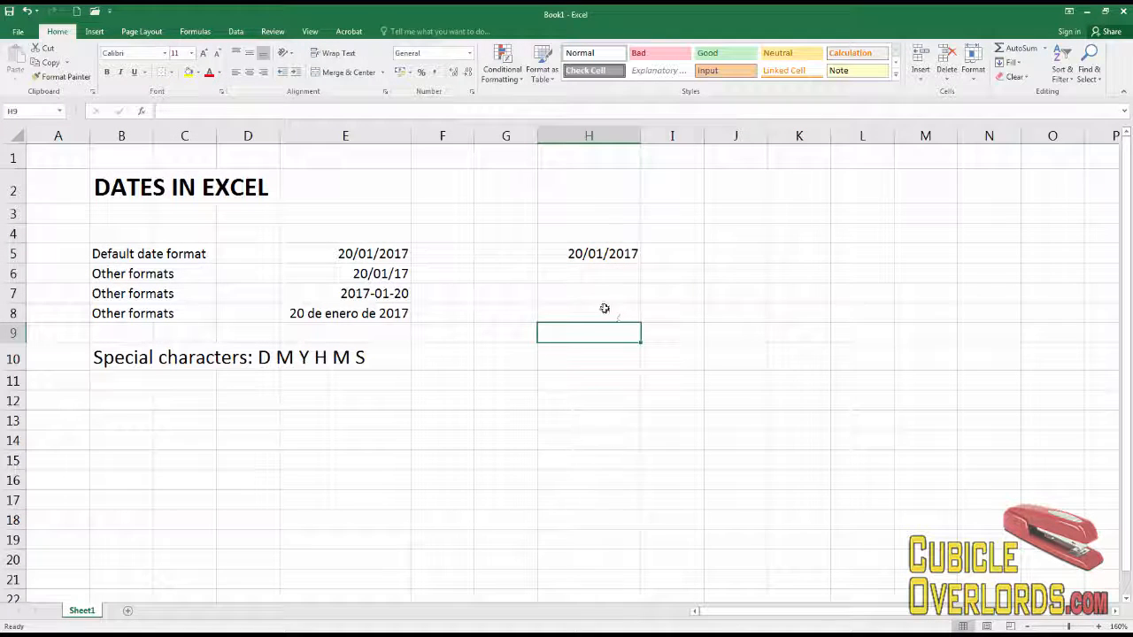
pyautogui.click(589, 254)
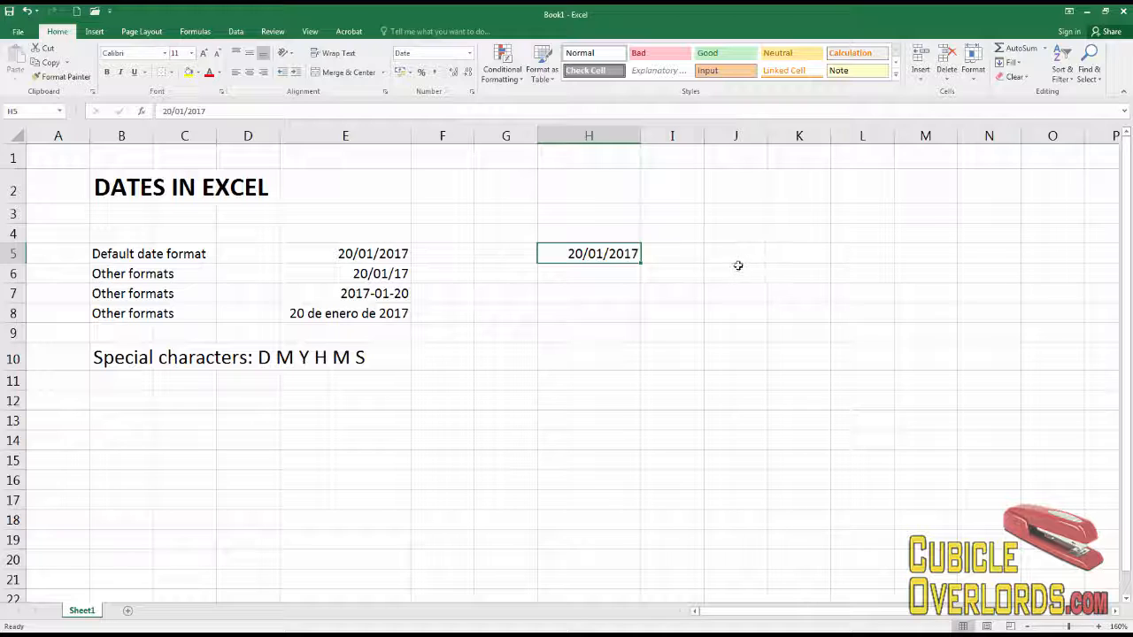
pyautogui.click(469, 53)
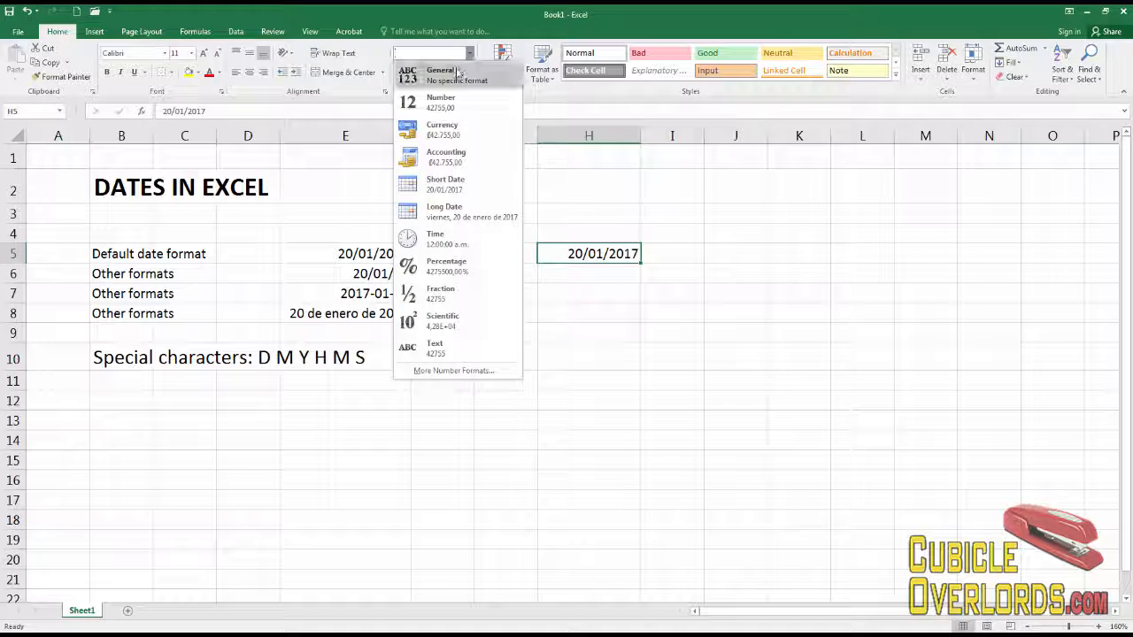
pyautogui.click(459, 71)
pyautogui.click(641, 339)
pyautogui.click(617, 254)
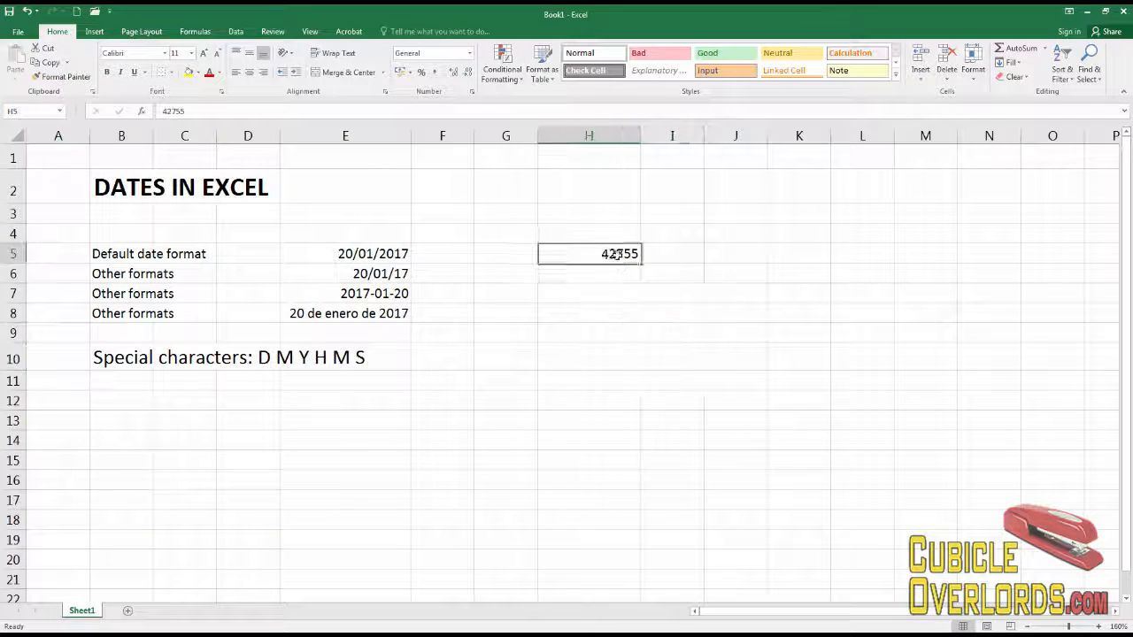
# Enter the formula =H5 in cell I5 and widen column I slightly
pyautogui.click(681, 255)
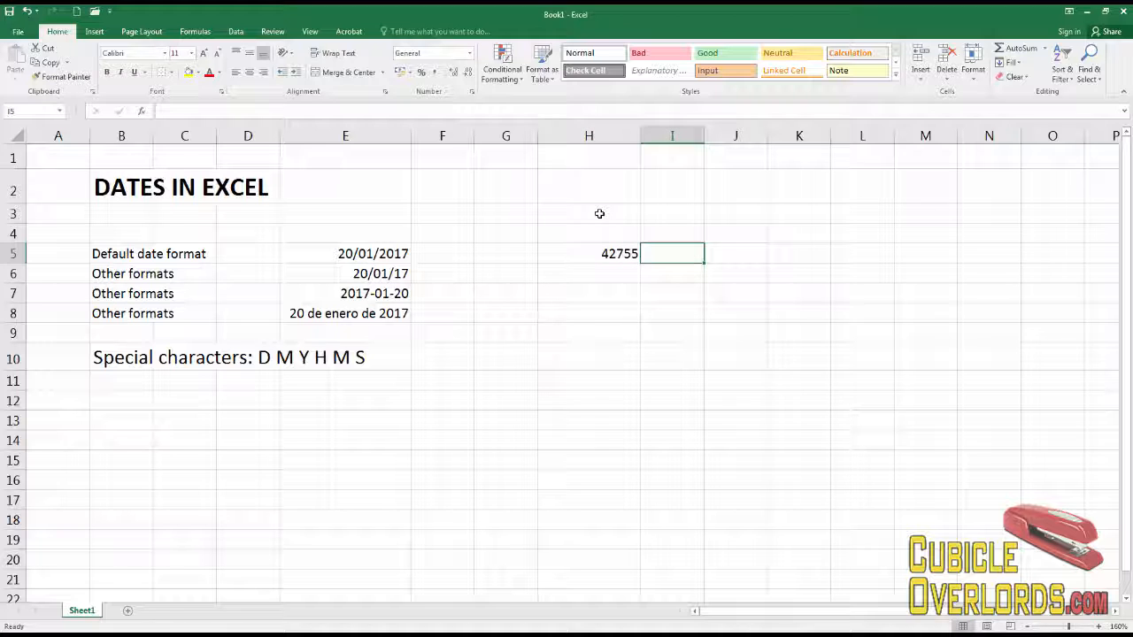
pyautogui.write('=H5')
pyautogui.press('Return')
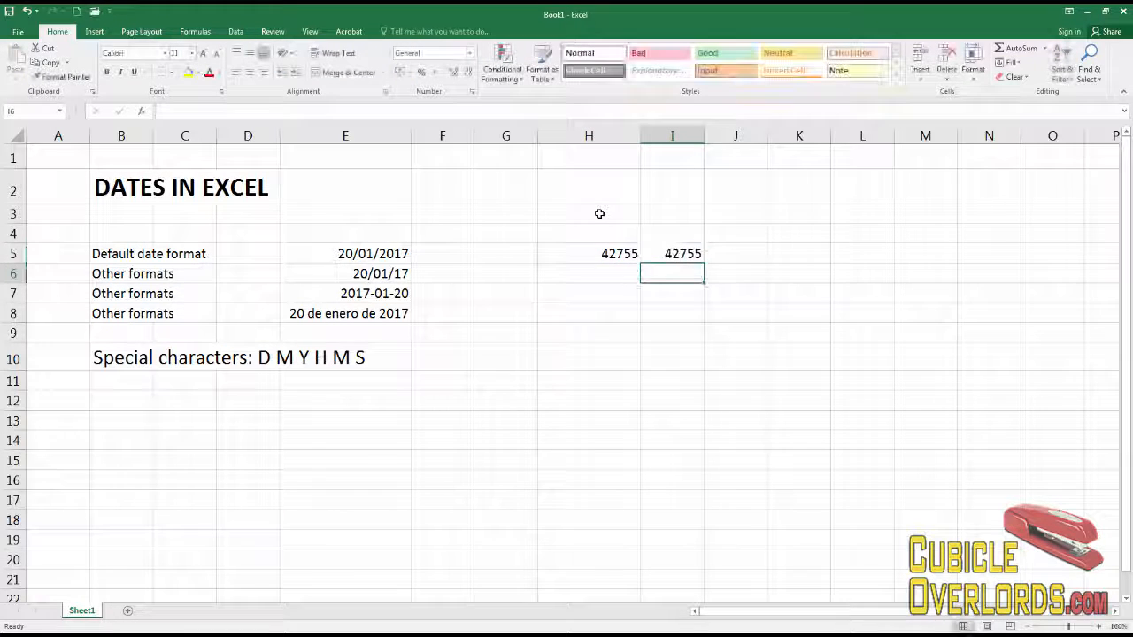
pyautogui.moveTo(704, 135); pyautogui.dragTo(722, 134)
# Format cell I5 as Short Date
pyautogui.click(683, 254)
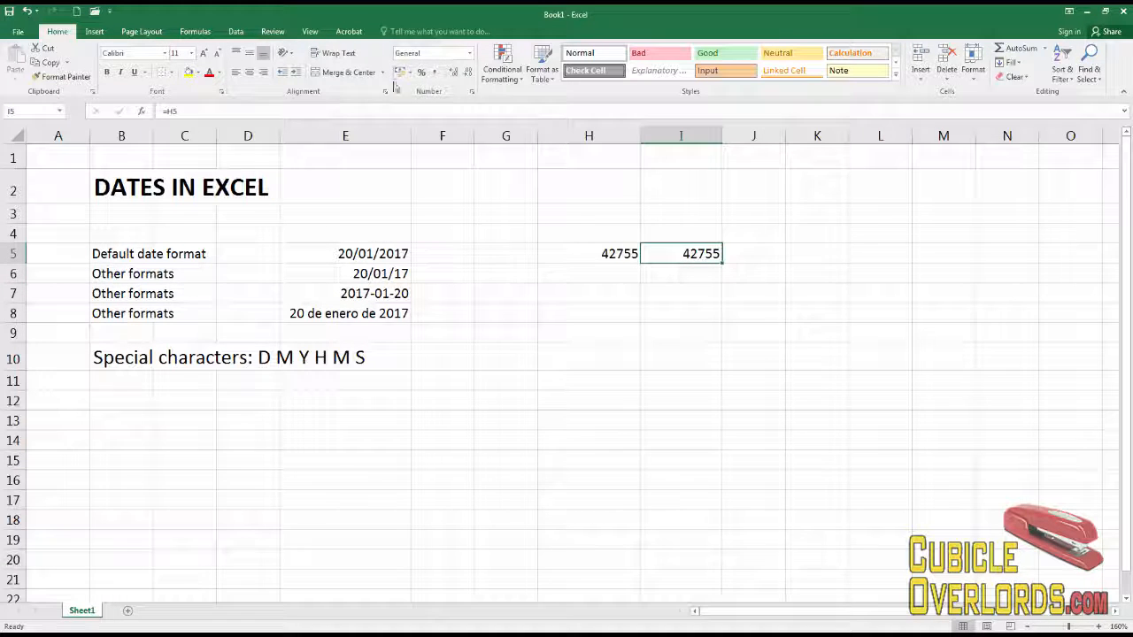
pyautogui.click(469, 53)
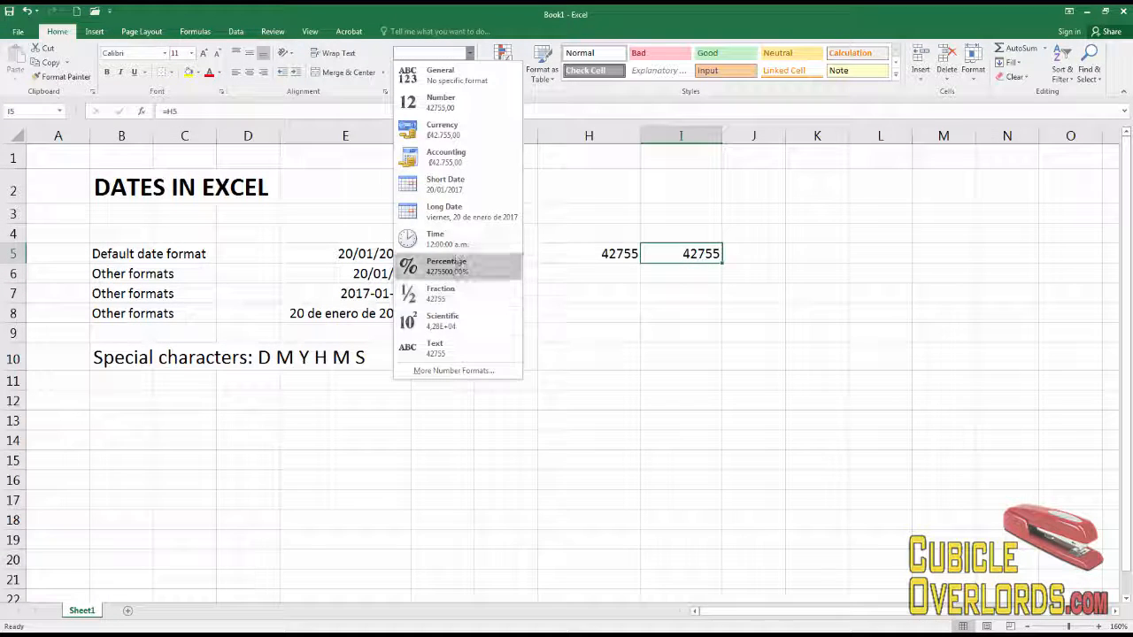
pyautogui.click(445, 183)
# Compare the serial number in H5 with the linked date in I5
pyautogui.click(611, 254)
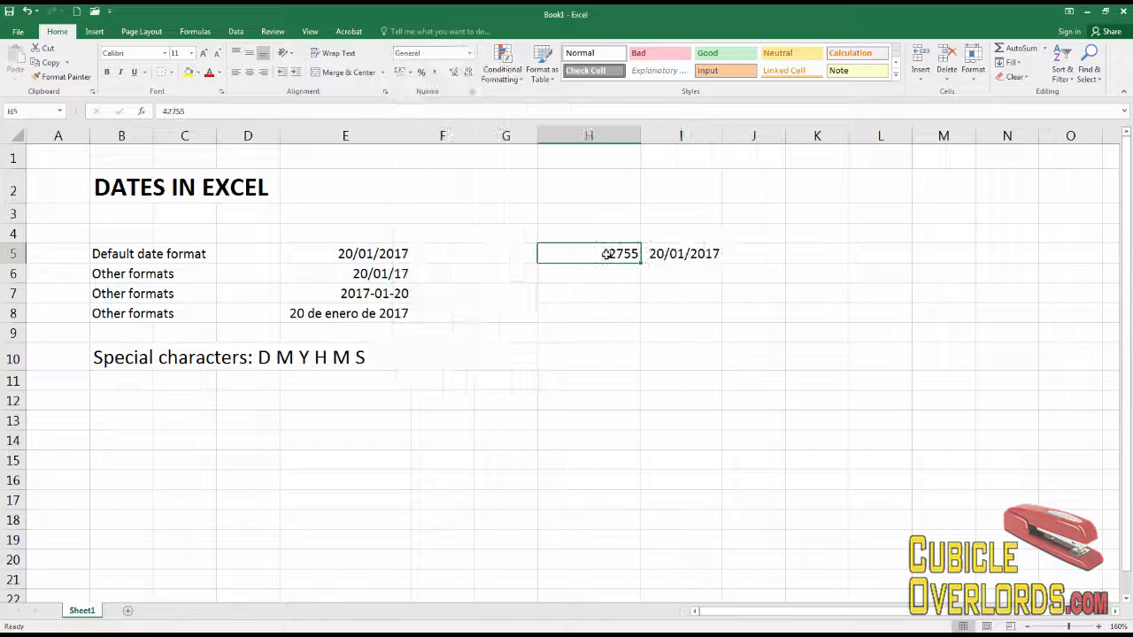
pyautogui.click(675, 255)
pyautogui.click(620, 263)
pyautogui.press('Down')
pyautogui.press('Down')
pyautogui.press('Down')
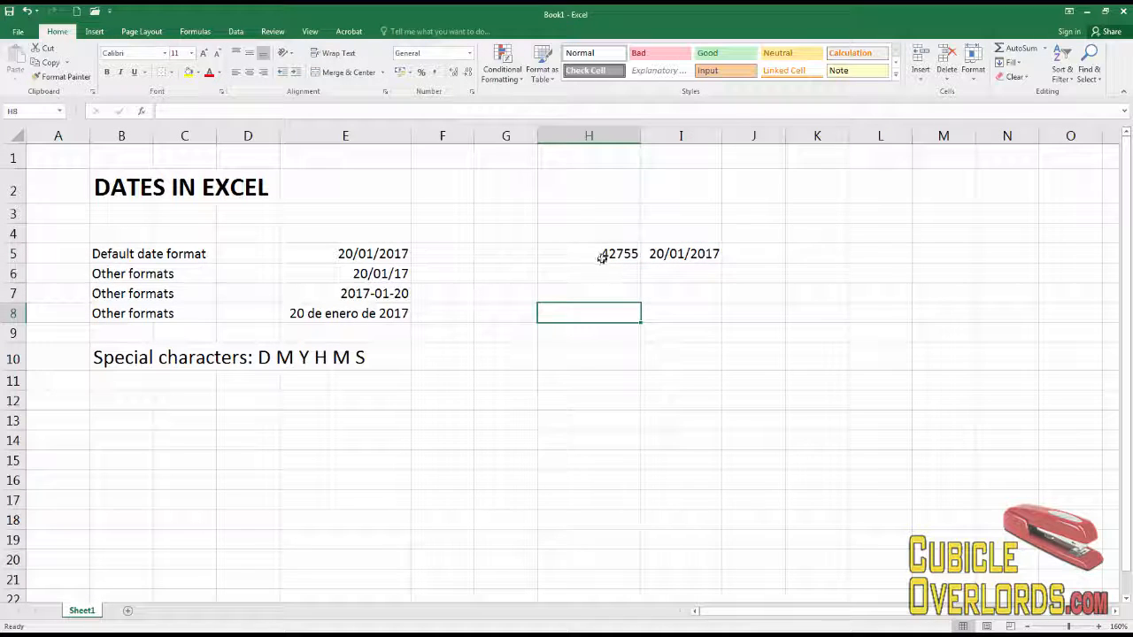
pyautogui.click(602, 256)
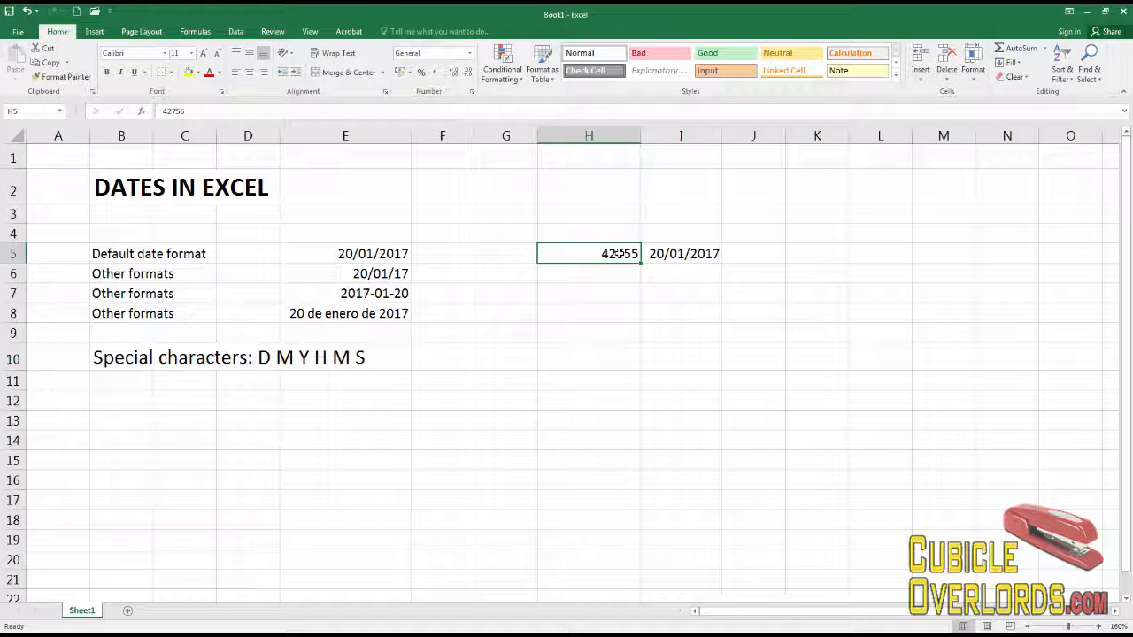
pyautogui.click(665, 256)
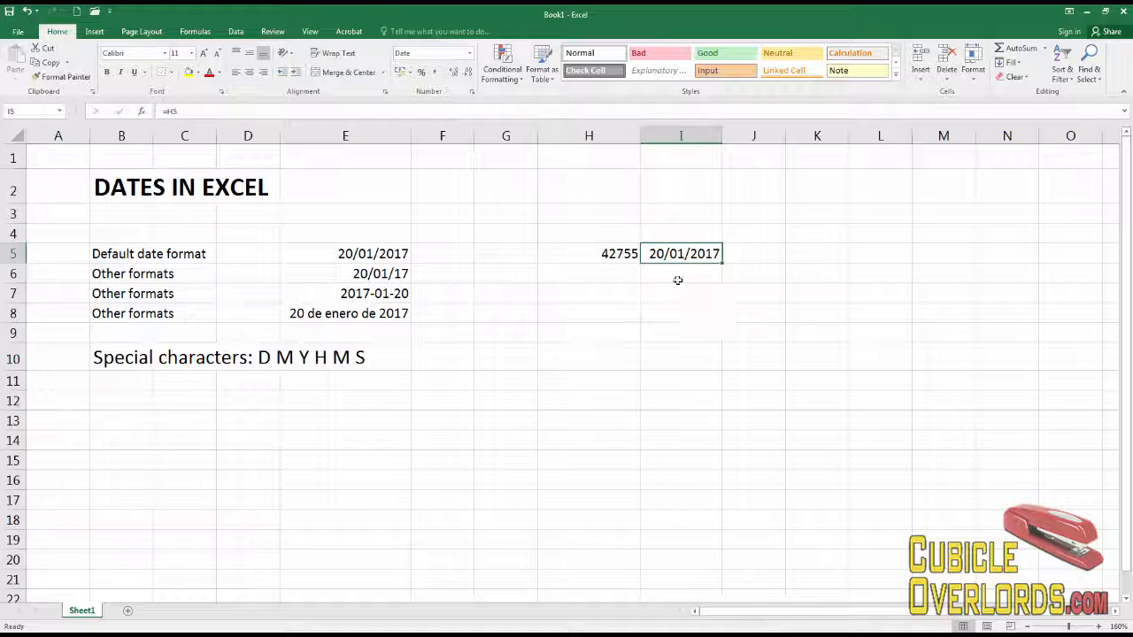
pyautogui.click(600, 277)
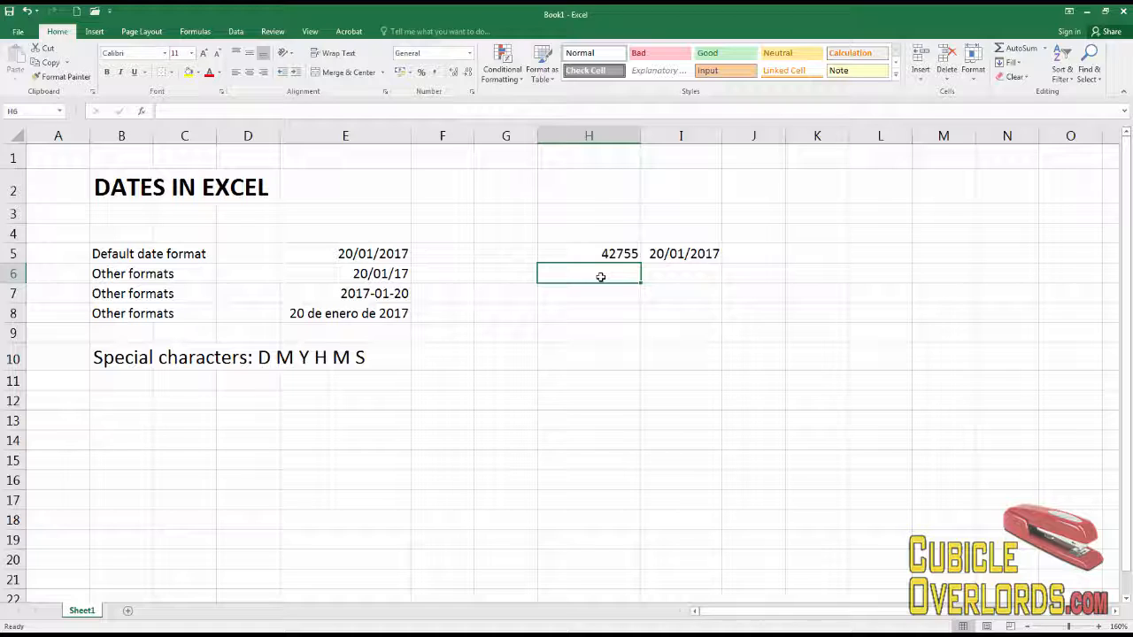
# Enter the serial numbers 1, 2, 3 and 4 one after another in H5 to drive the linked date in I5
pyautogui.click(605, 254)
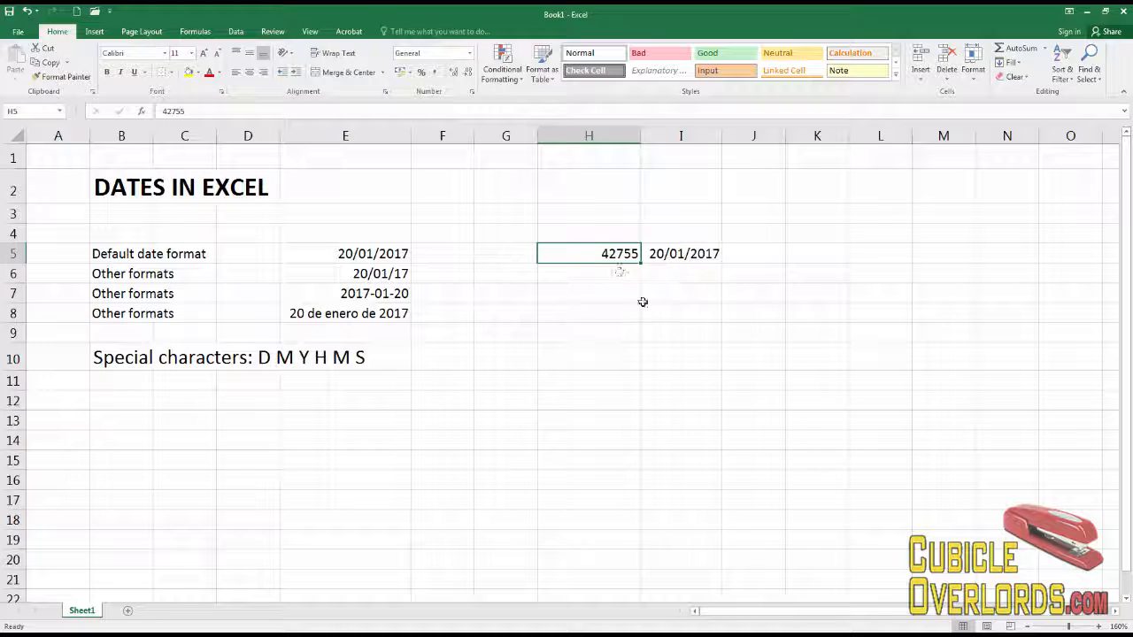
pyautogui.write('1')
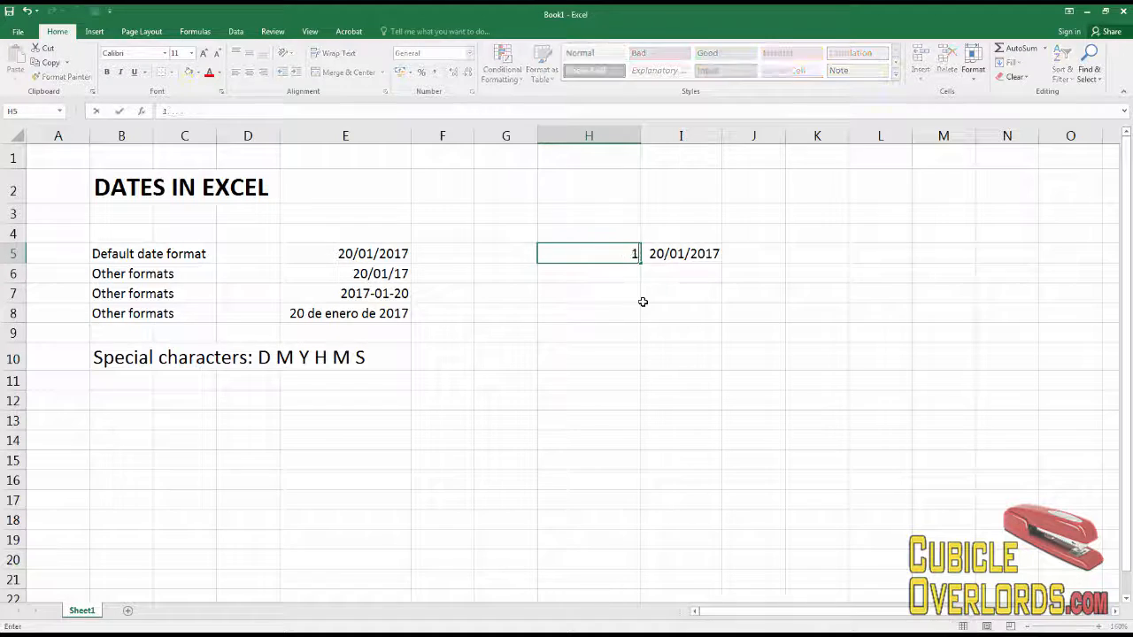
pyautogui.press('Return')
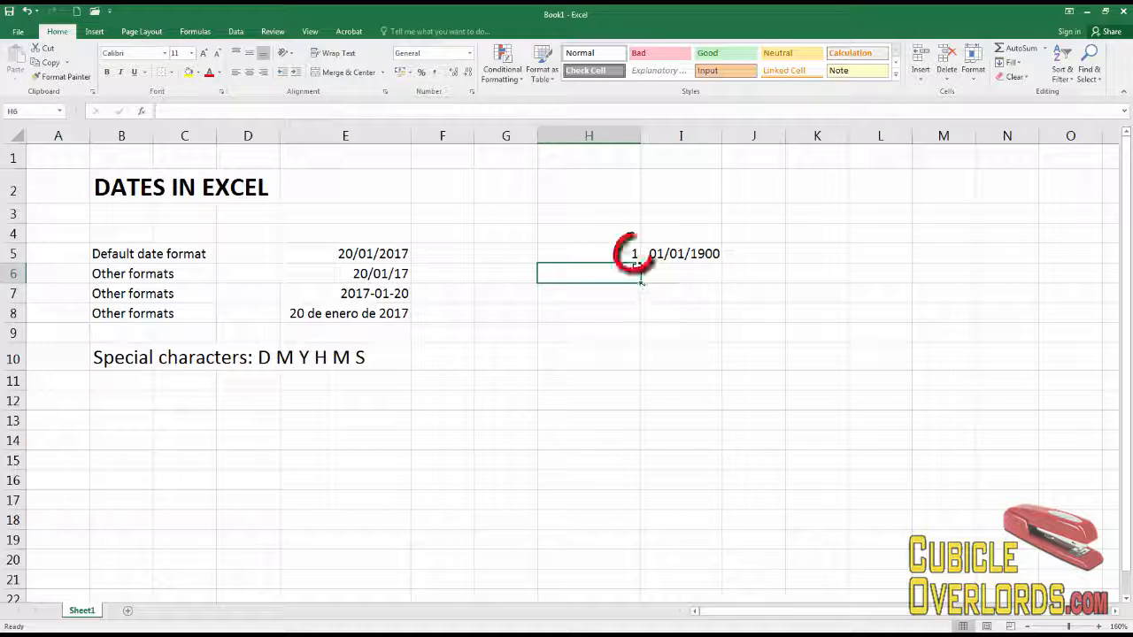
pyautogui.click(632, 253)
pyautogui.click(670, 255)
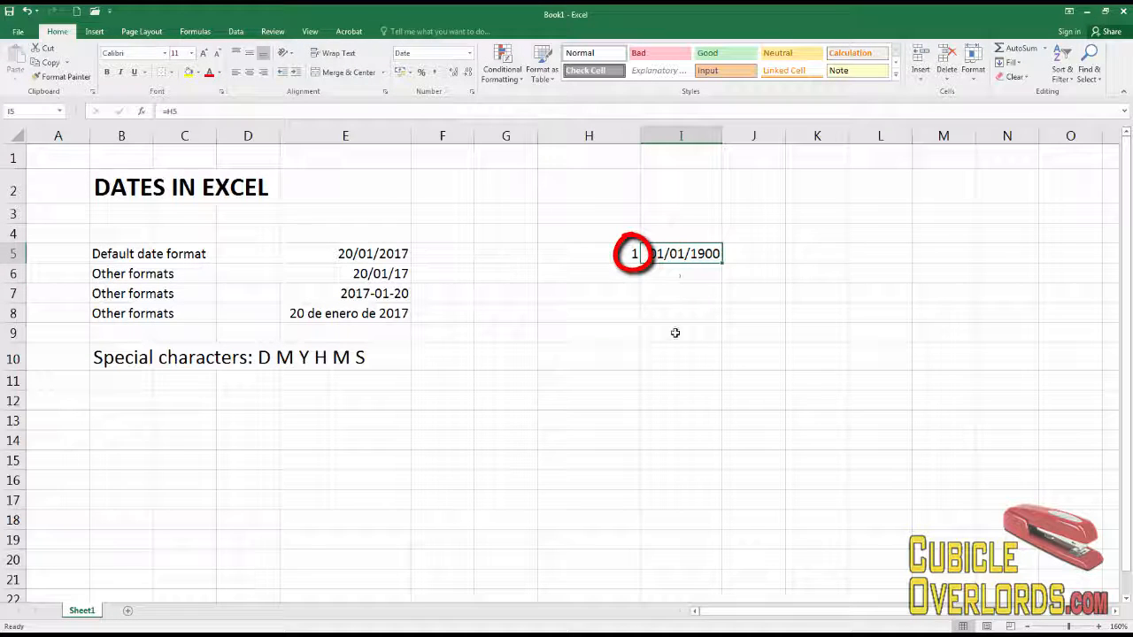
pyautogui.click(628, 248)
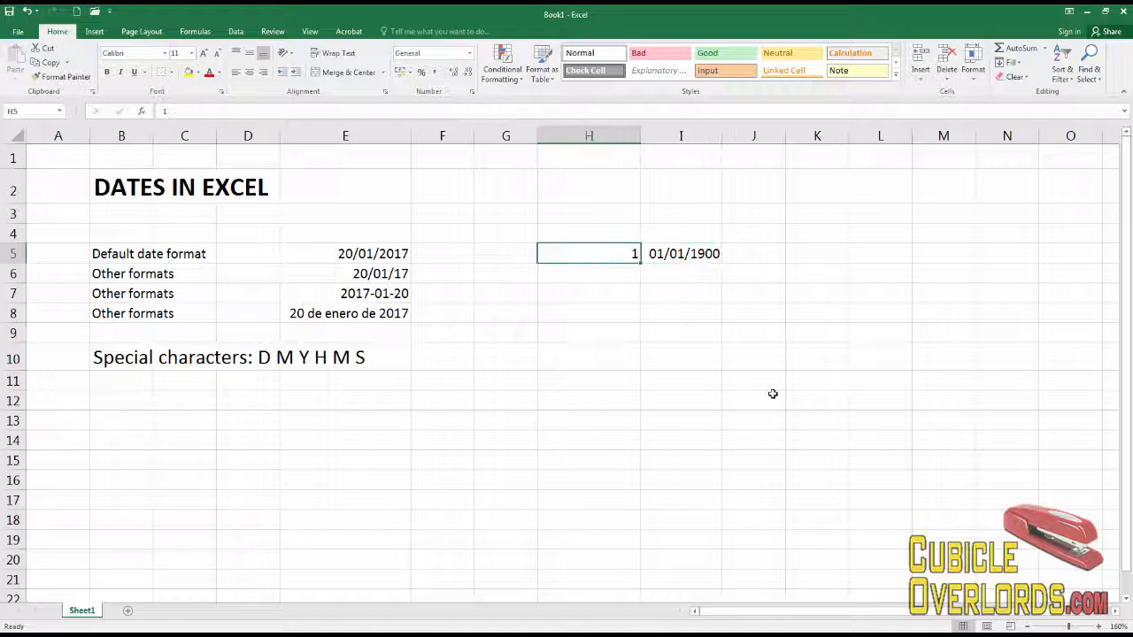
pyautogui.write('2')
pyautogui.press('Return')
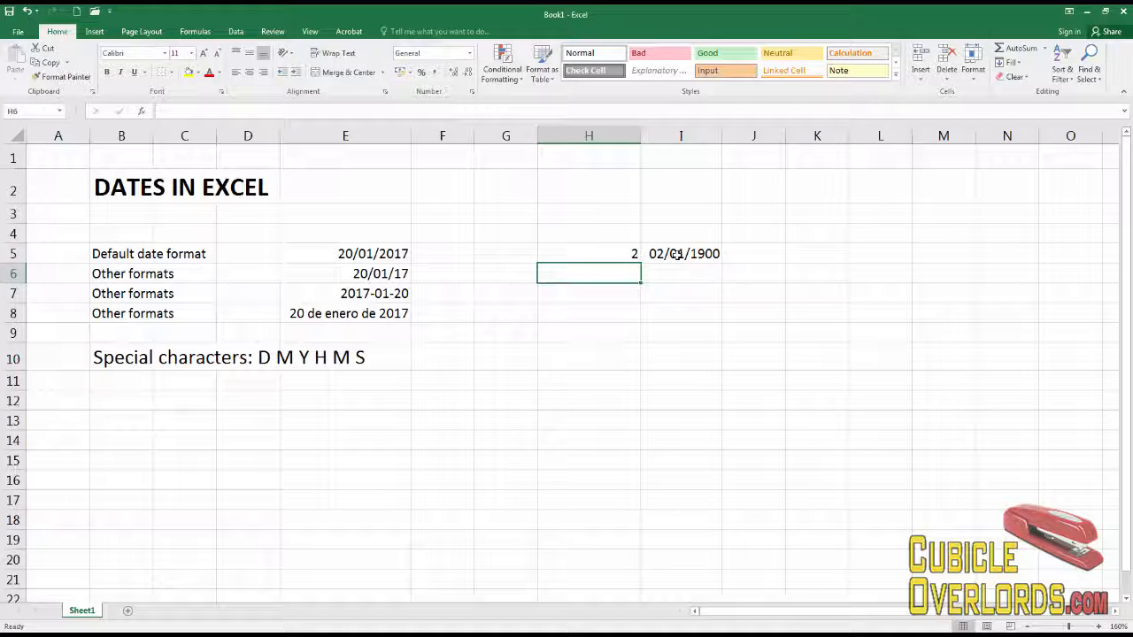
pyautogui.click(632, 253)
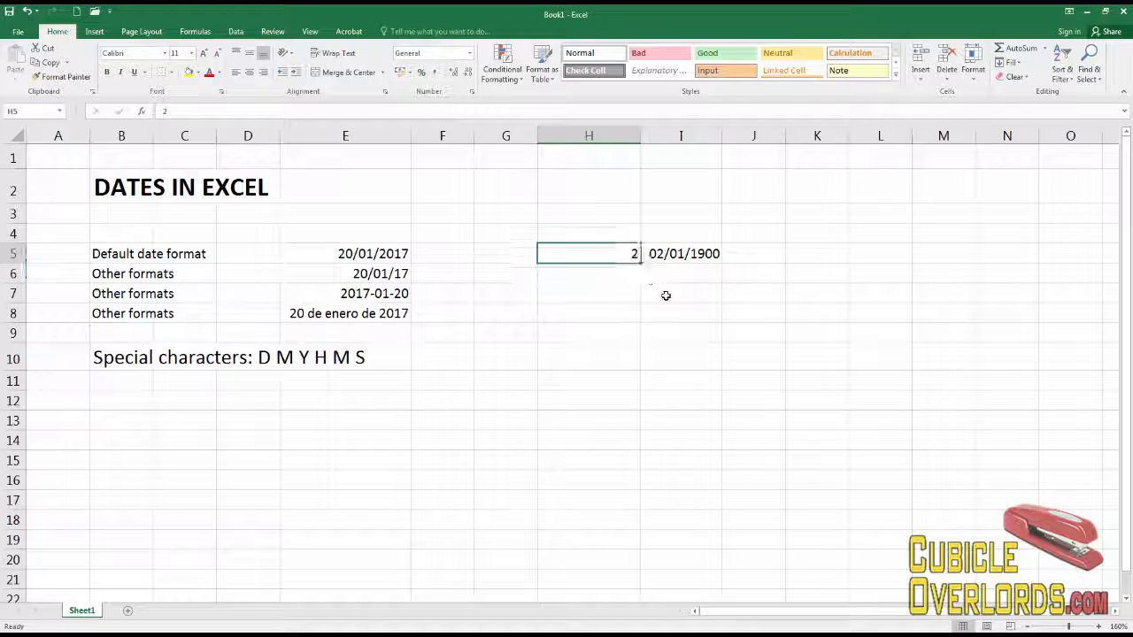
pyautogui.write('3')
pyautogui.press('Return')
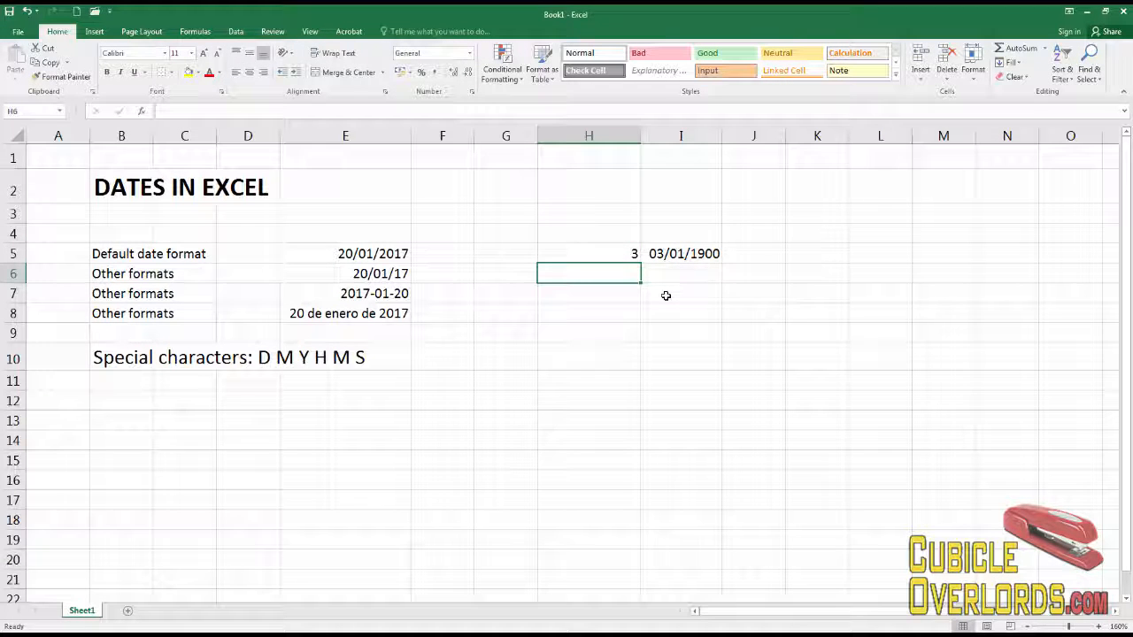
pyautogui.click(634, 253)
pyautogui.write('4')
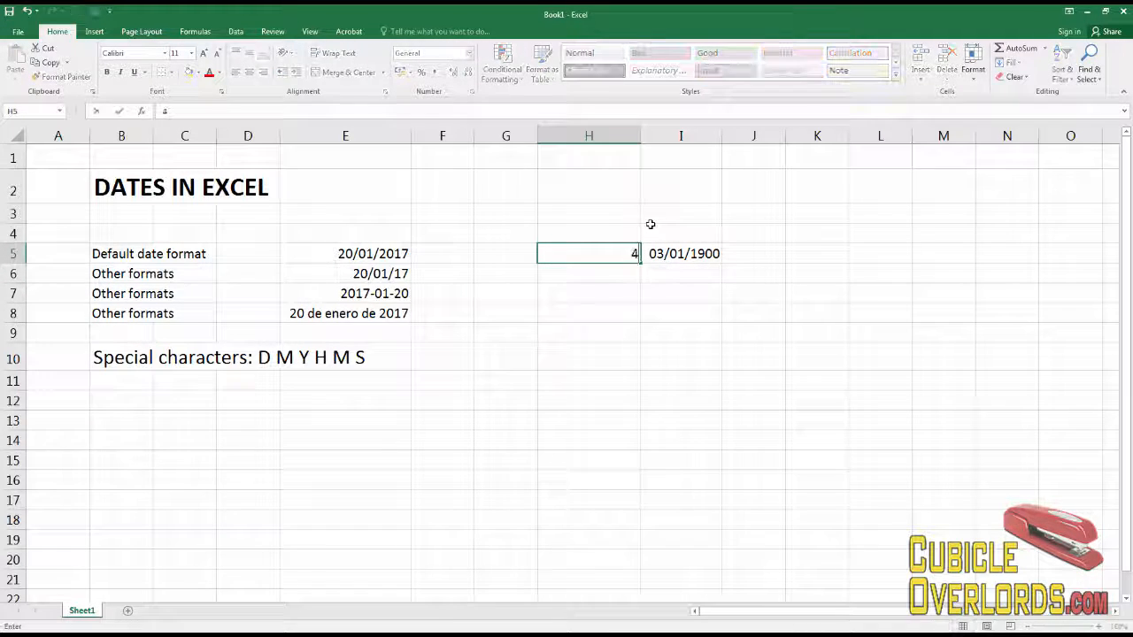
pyautogui.press('Return')
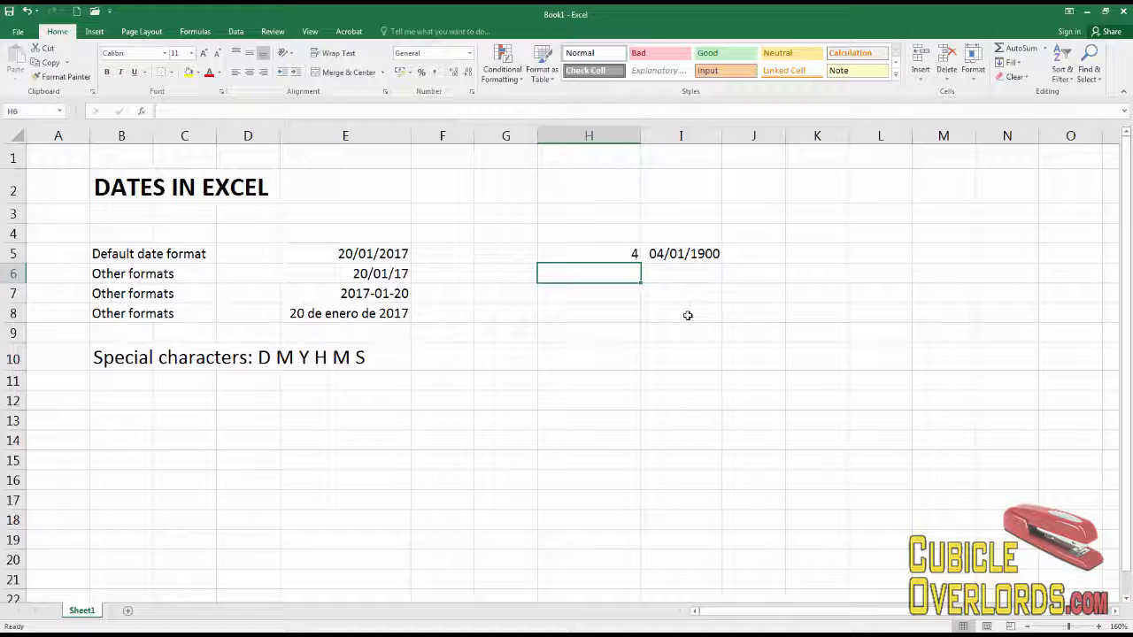
# Calculate =42655/365 in cell H7 to convert the date serial number into years, and clear the cell again
pyautogui.press('Down')
pyautogui.write('=42')
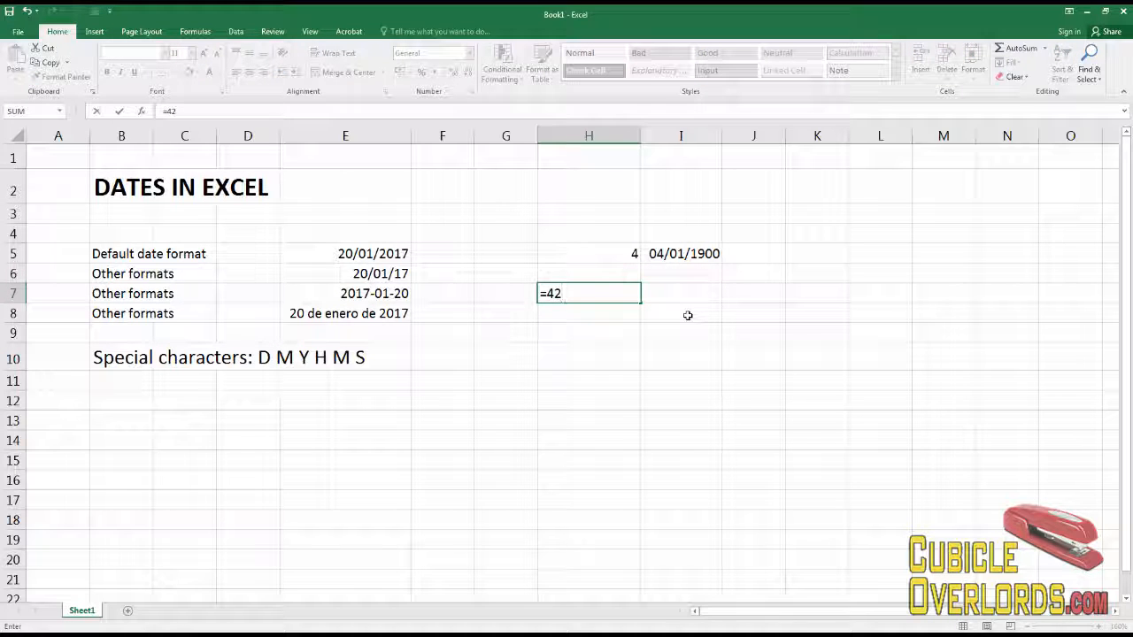
pyautogui.write('655/365')
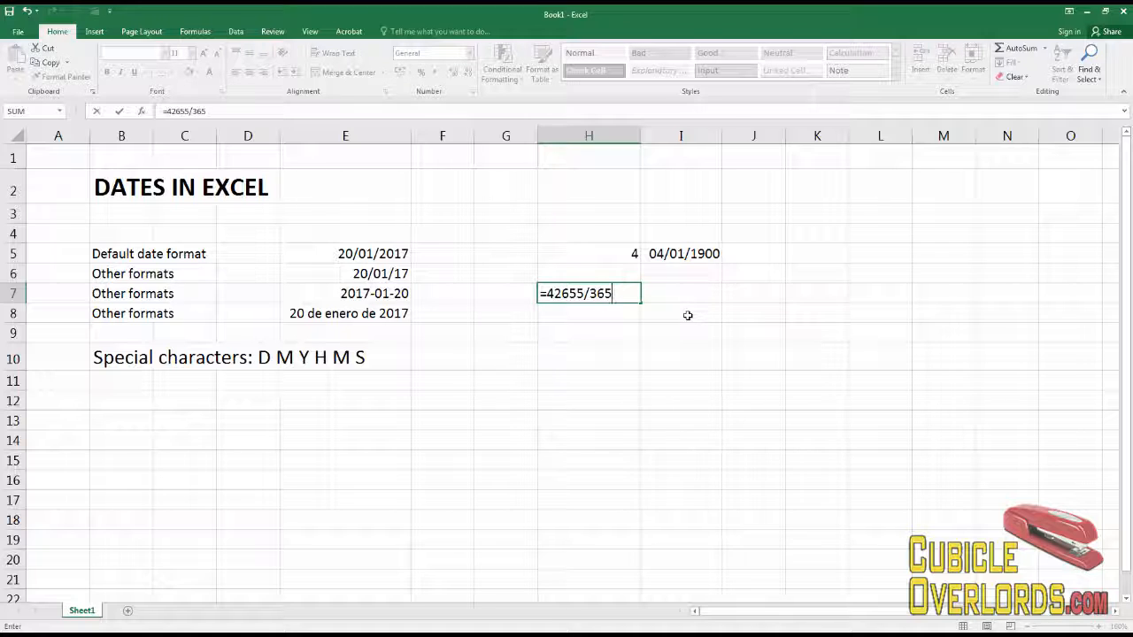
pyautogui.press('Return')
pyautogui.press('Up')
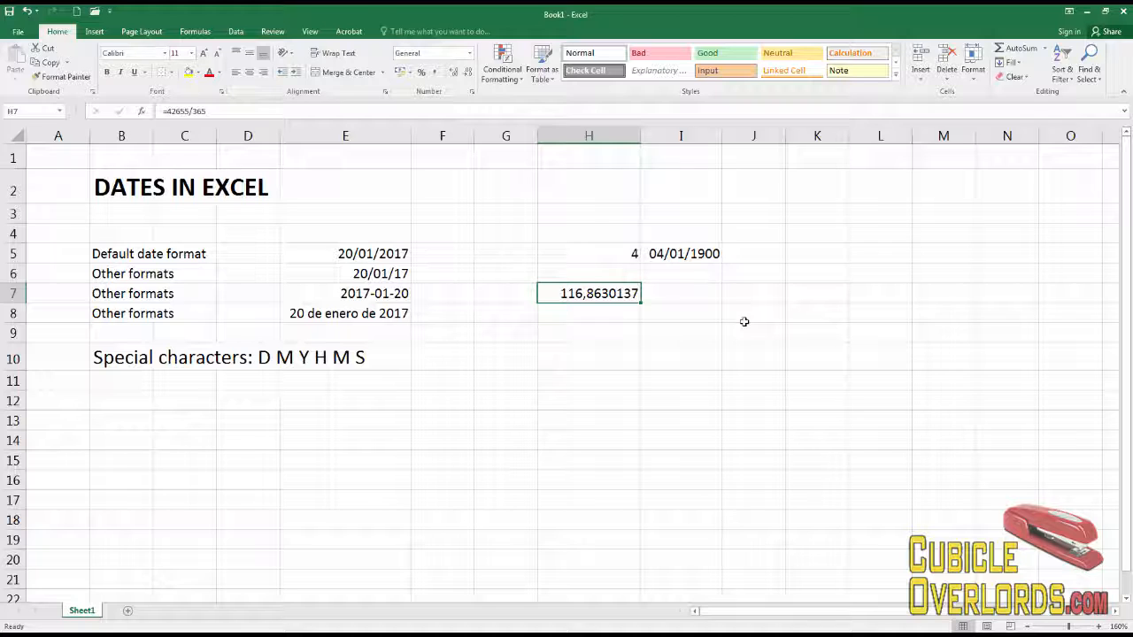
pyautogui.press('Delete')
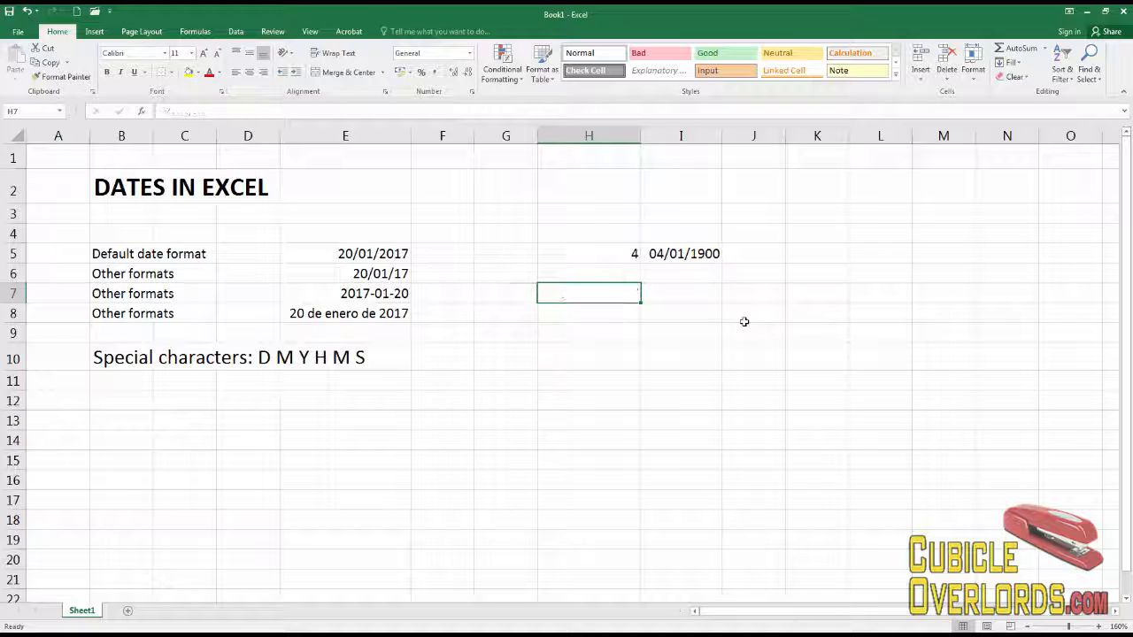
# Replace the serial number in H5 with the date 15/1/2017
pyautogui.press('Up')
pyautogui.press('Up')
pyautogui.press('Right')
pyautogui.press('Left')
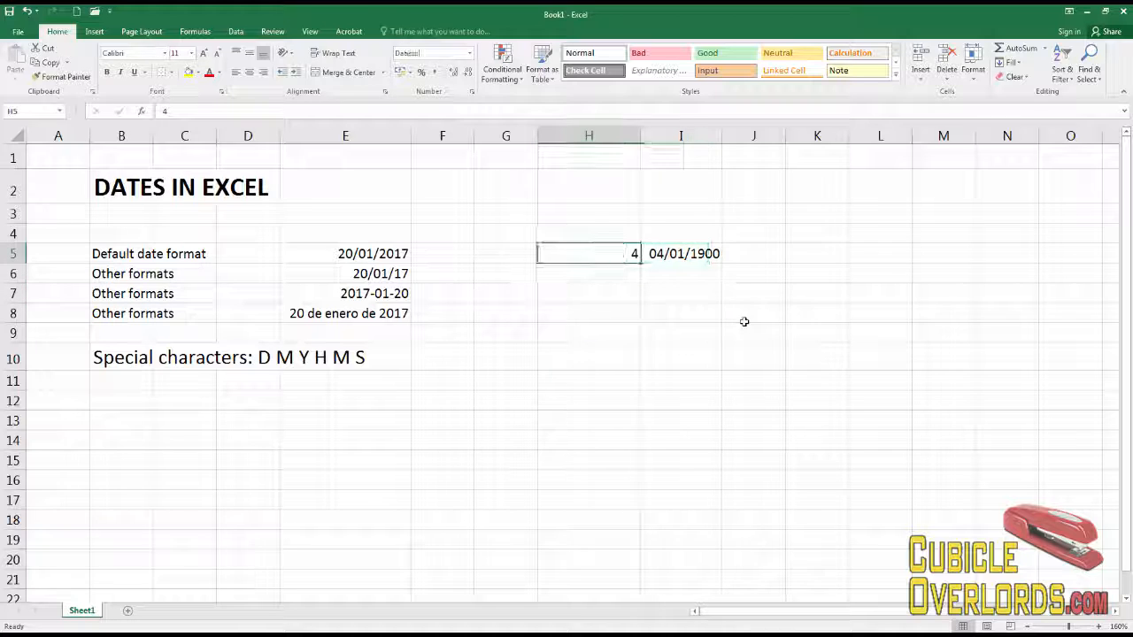
pyautogui.press('Delete')
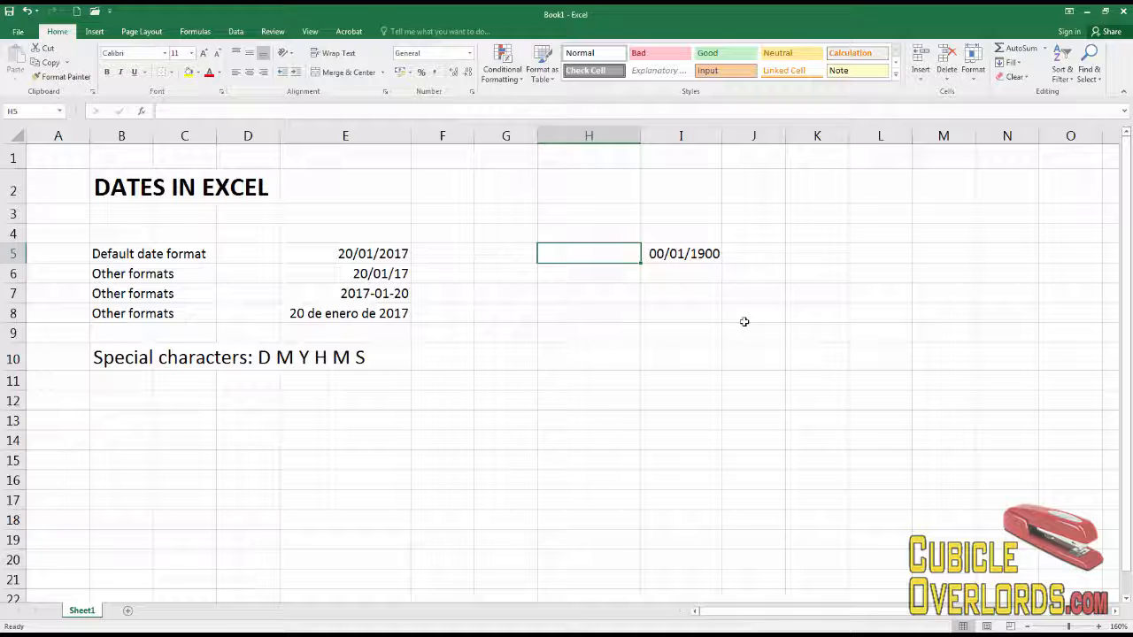
pyautogui.write('425')
pyautogui.press('Escape')
pyautogui.write('15/01/20')
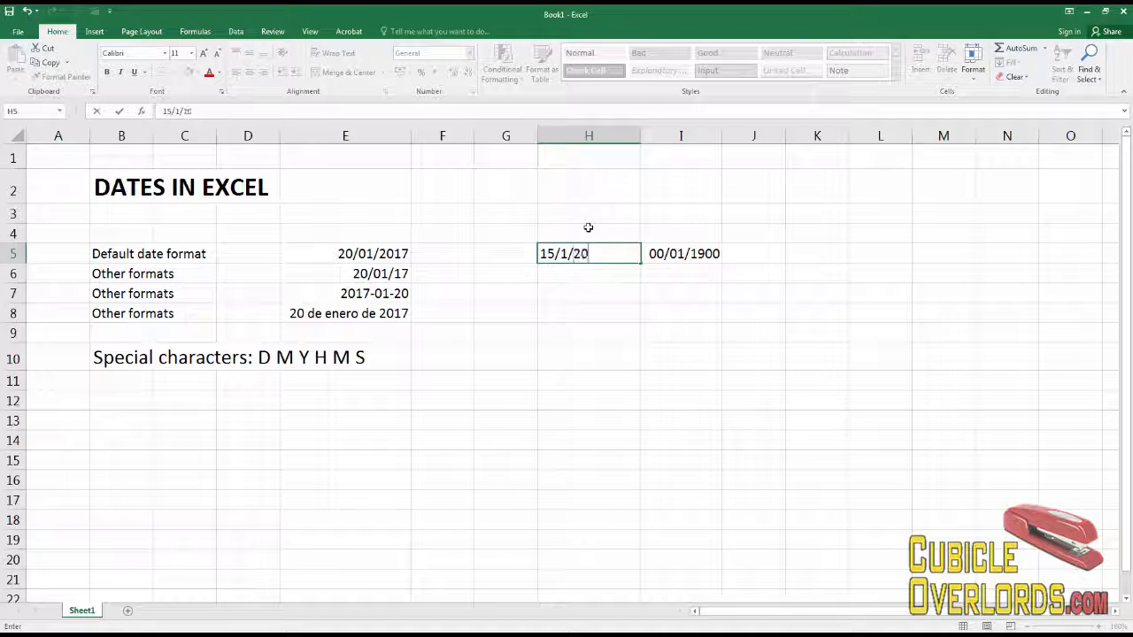
pyautogui.write('17')
pyautogui.press('Return')
pyautogui.press('Right')
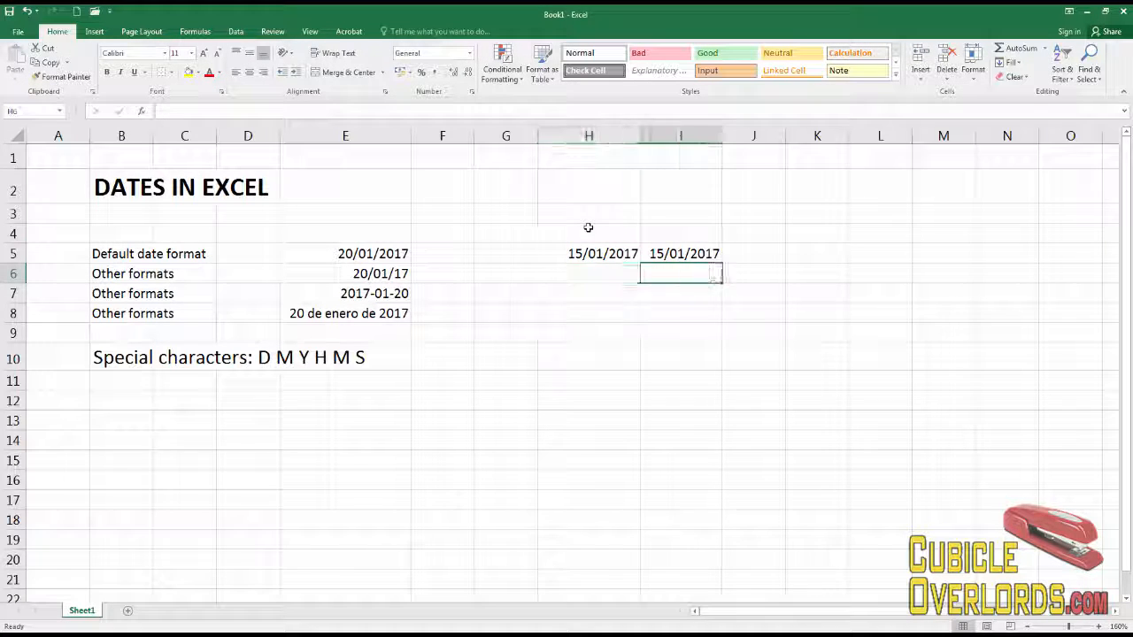
pyautogui.press('Left')
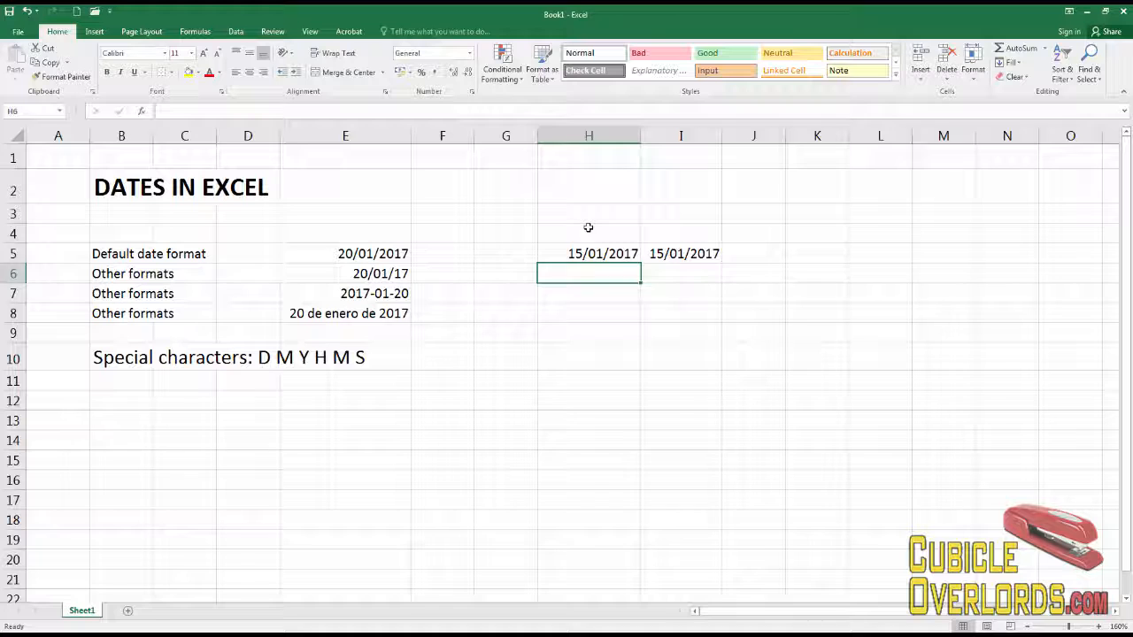
# Enter 5 in H6 and add it to the date with the formula =H6+H5 in H7
pyautogui.press('Up')
pyautogui.press('Down')
pyautogui.write('5')
pyautogui.press('Return')
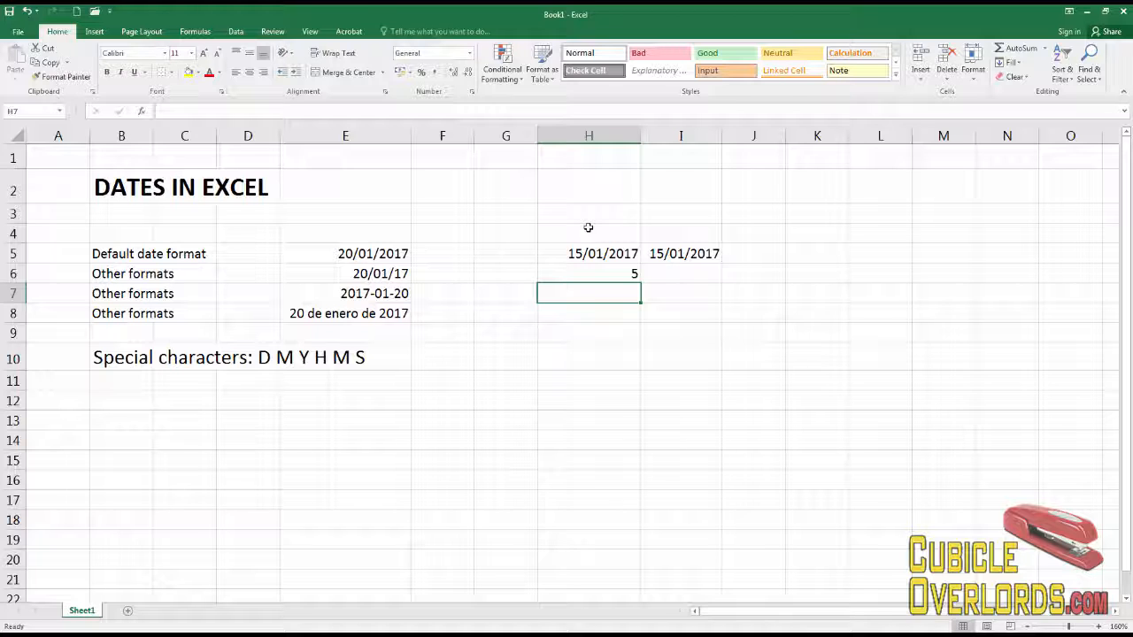
pyautogui.write('=')
pyautogui.write('+H5')
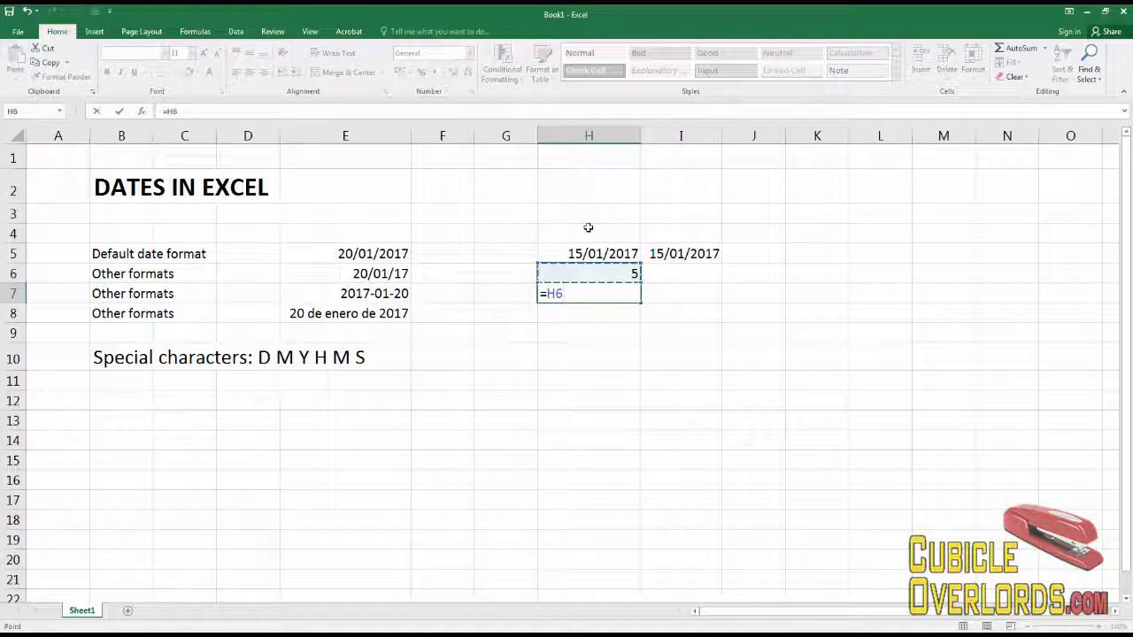
pyautogui.press('Return')
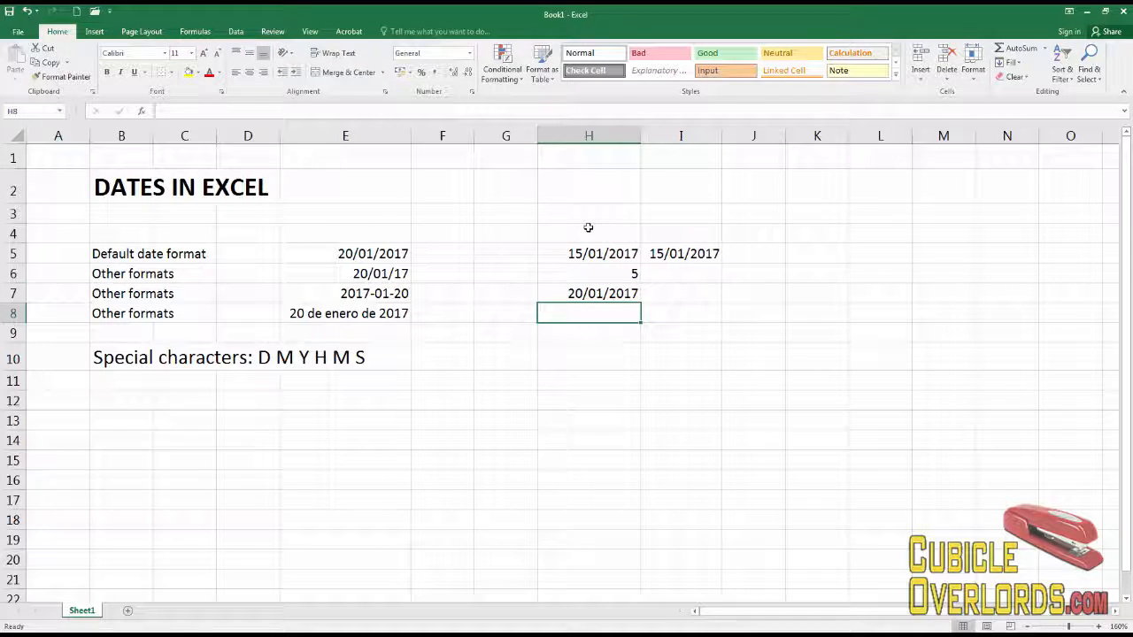
pyautogui.press('Up')
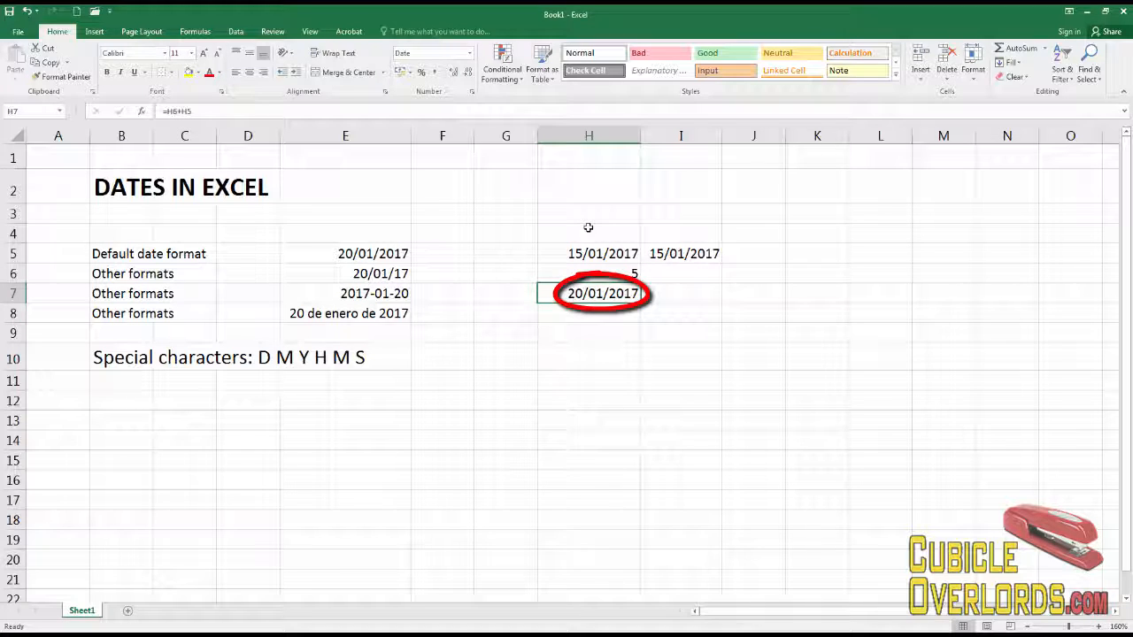
# Enter 5 in H8 and add it to the calculated date with the formula =H8+H7 in H9
pyautogui.press('Down')
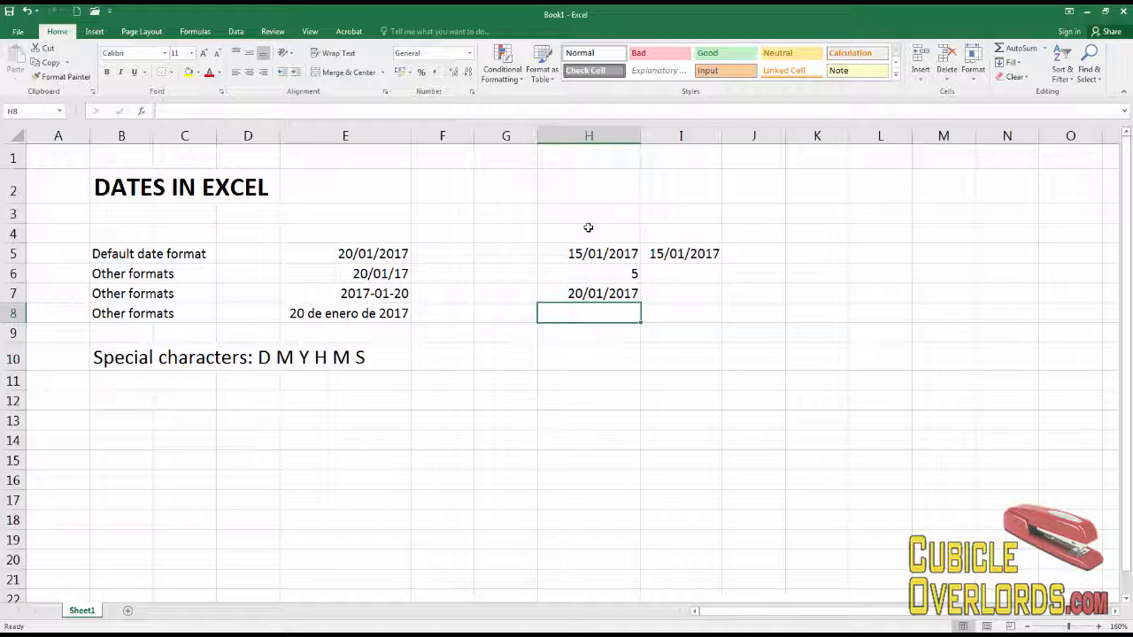
pyautogui.write('5')
pyautogui.press('Return')
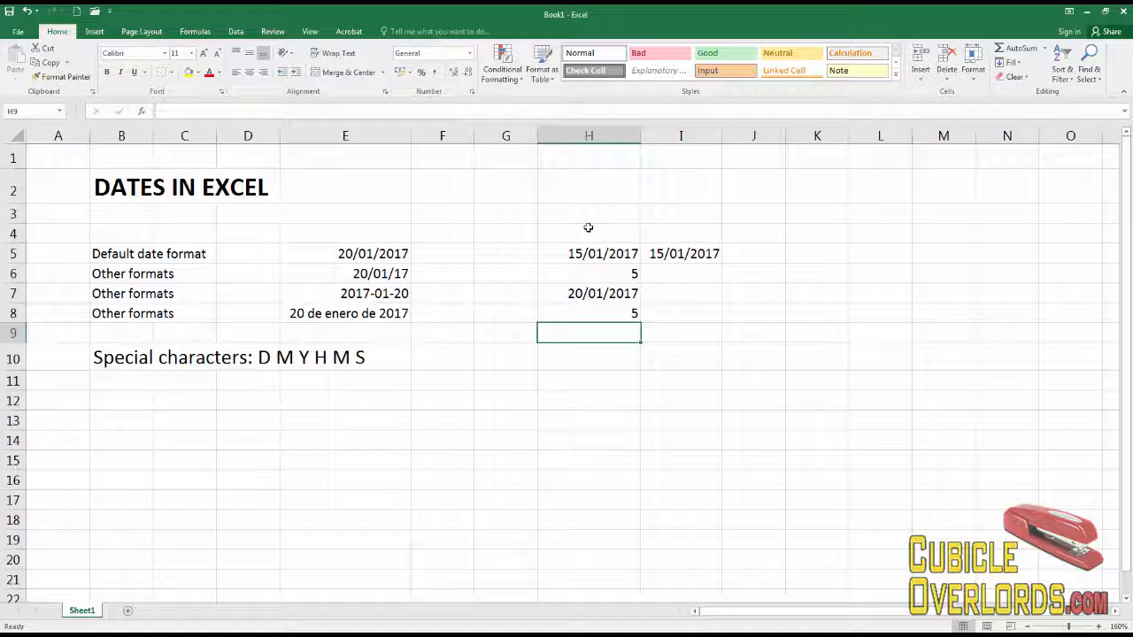
pyautogui.write('=')
pyautogui.press('Up')
pyautogui.write('+')
pyautogui.press('Up')
pyautogui.press('Up')
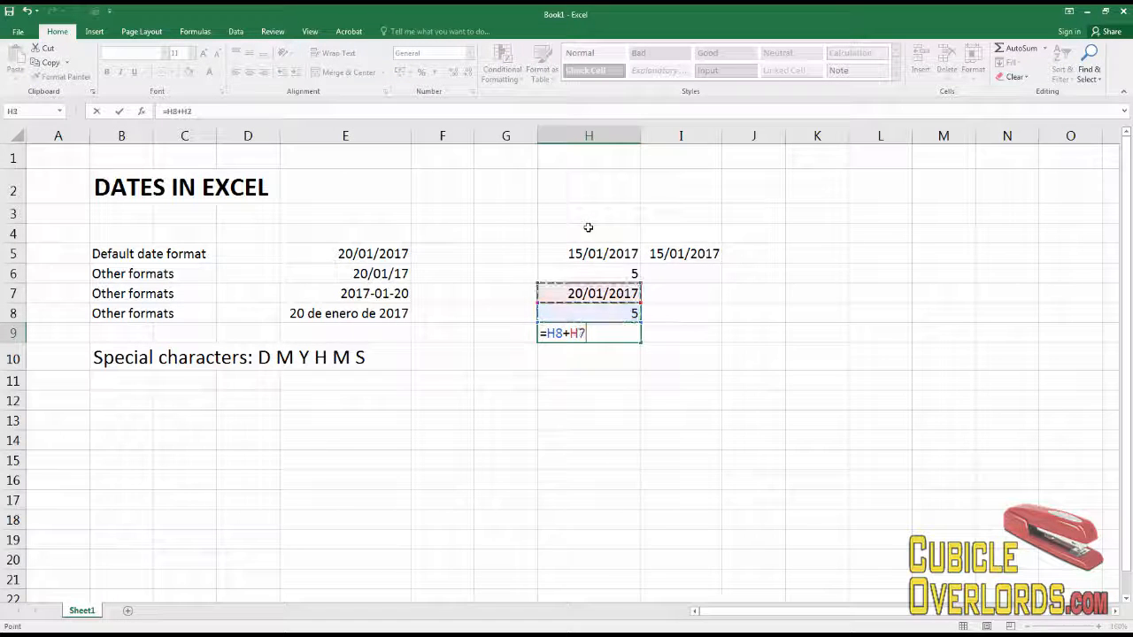
pyautogui.press('Return')
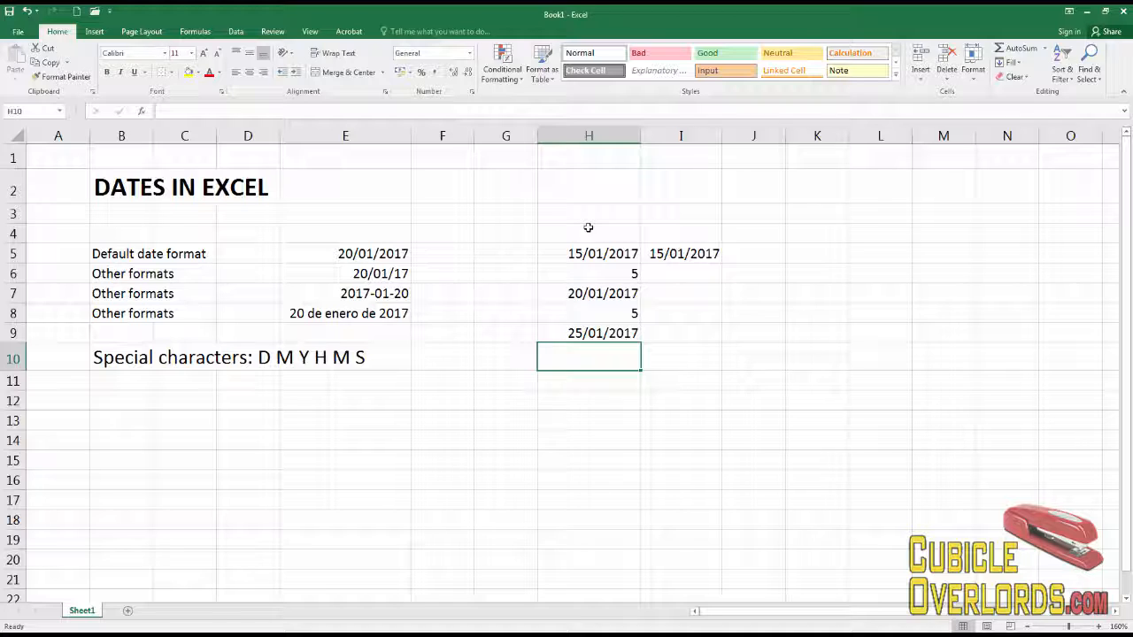
# Enter the dates 25/12/2017 in K10 and 15/01/2017 in K11
pyautogui.press('Right')
pyautogui.press('Right')
pyautogui.press('Right')
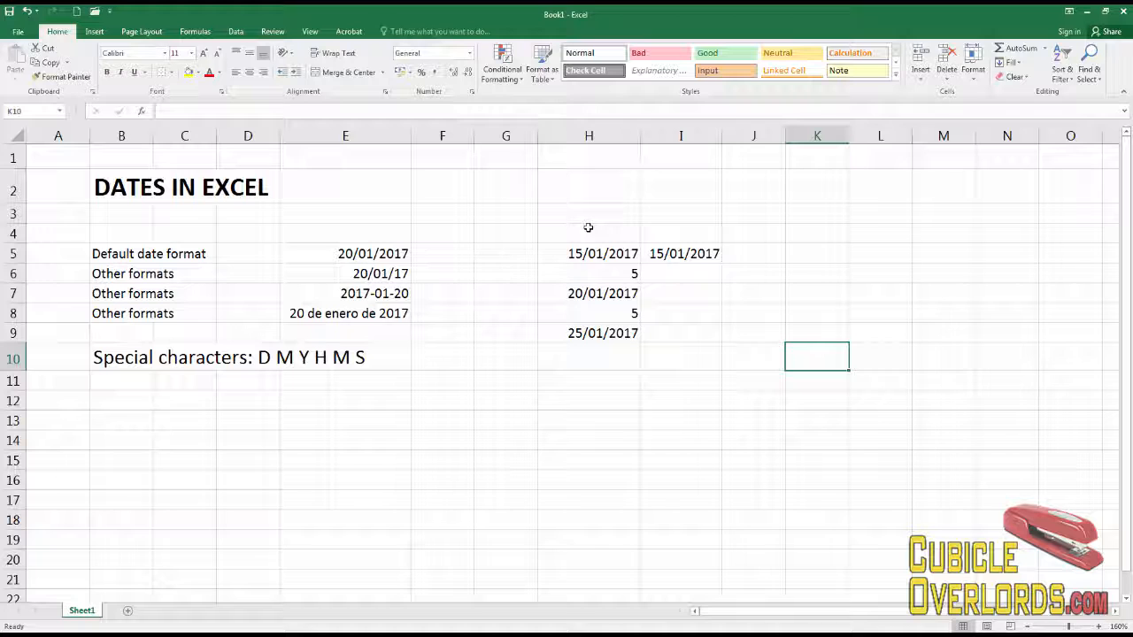
pyautogui.write('25/12')
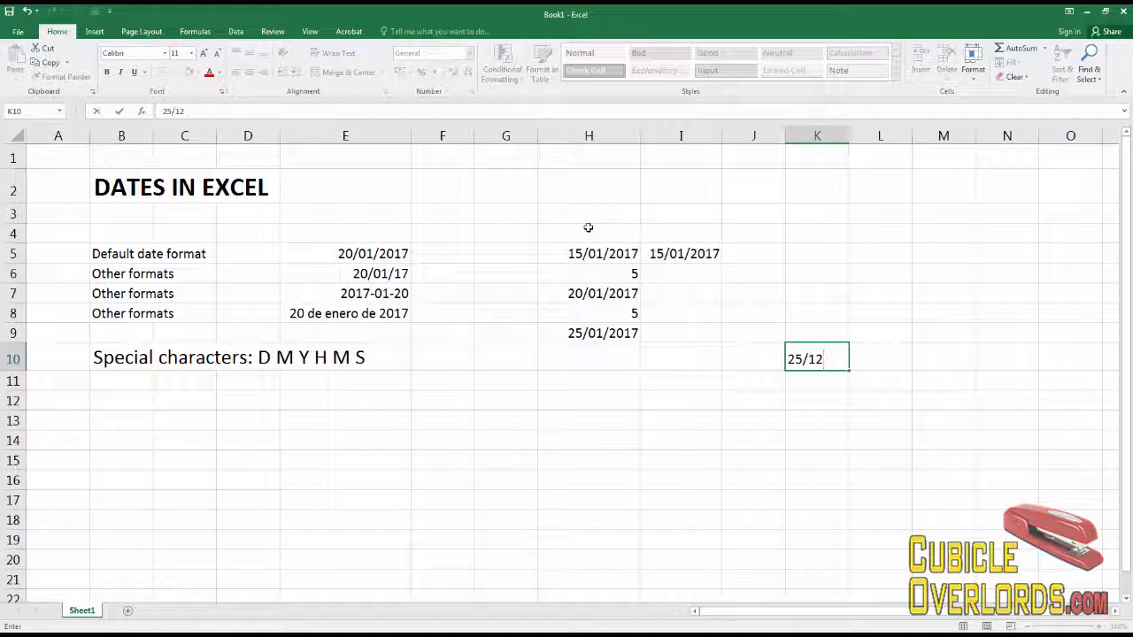
pyautogui.write('/2017')
pyautogui.press('Return')
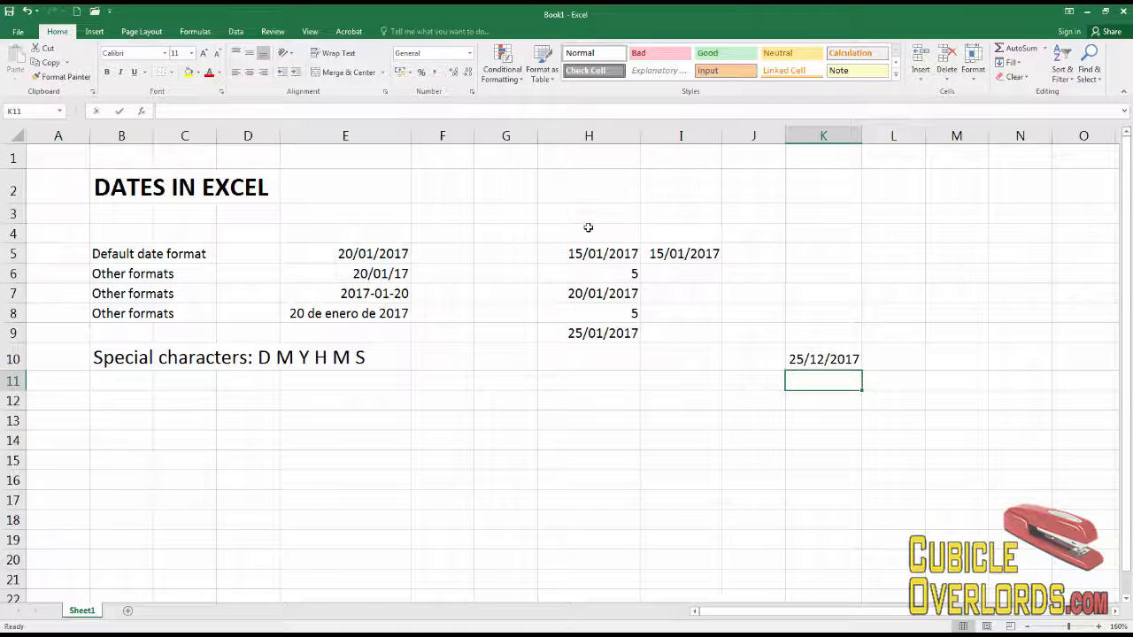
pyautogui.write('15/01/2017')
pyautogui.press('Return')
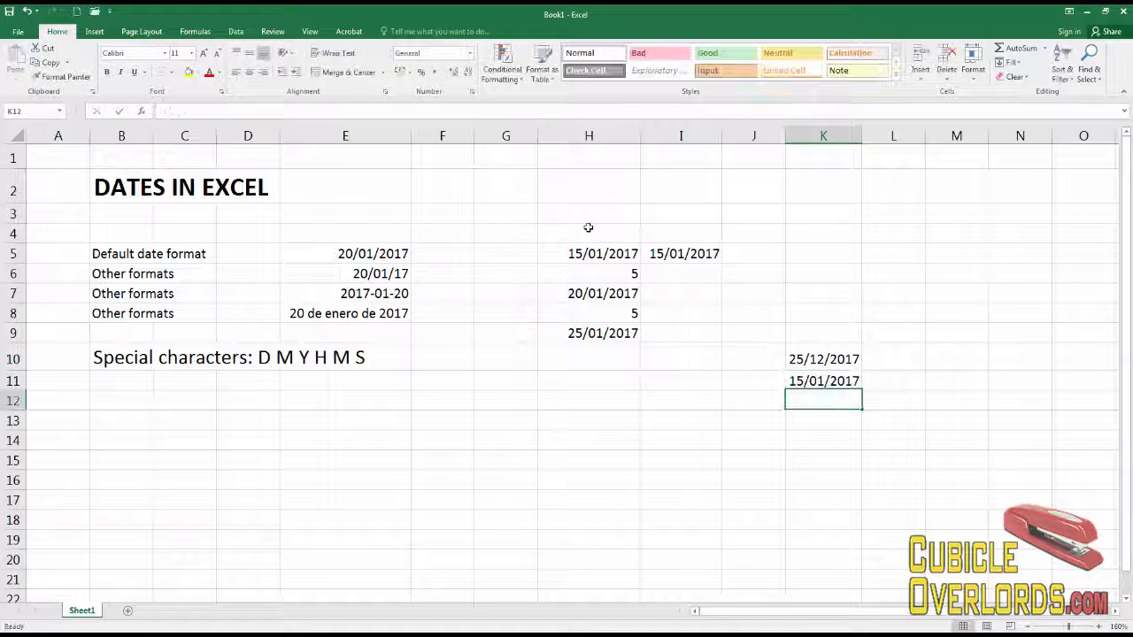
# Calculate the number of days between the two dates with the formula =K10-K11 in K13
pyautogui.press('Return')
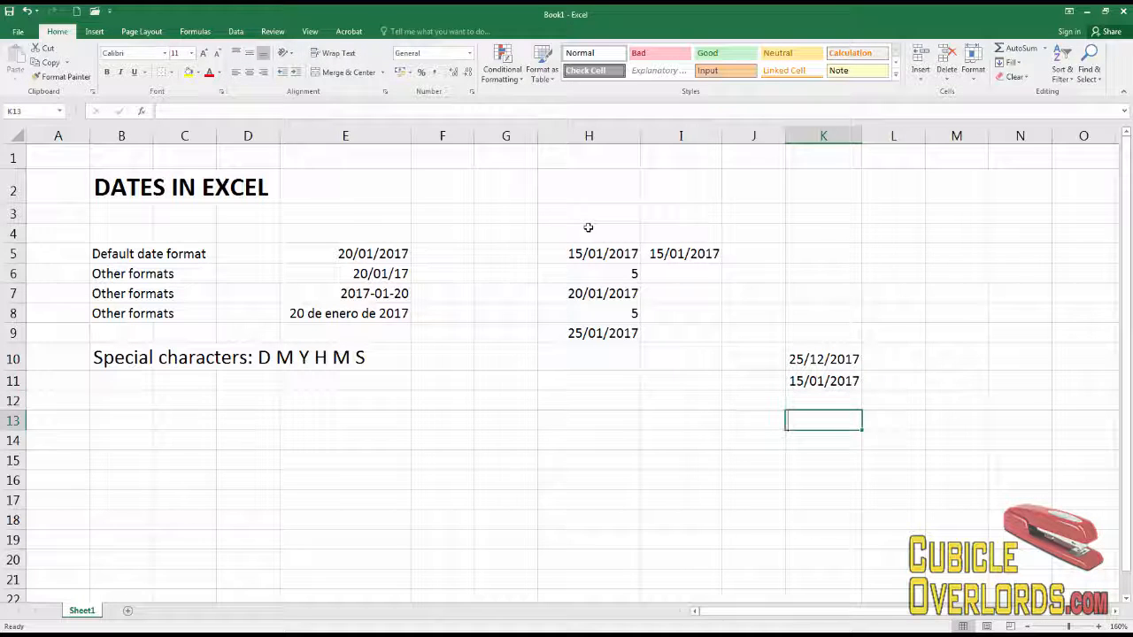
pyautogui.write('=')
pyautogui.press('Up')
pyautogui.press('Up')
pyautogui.press('Up')
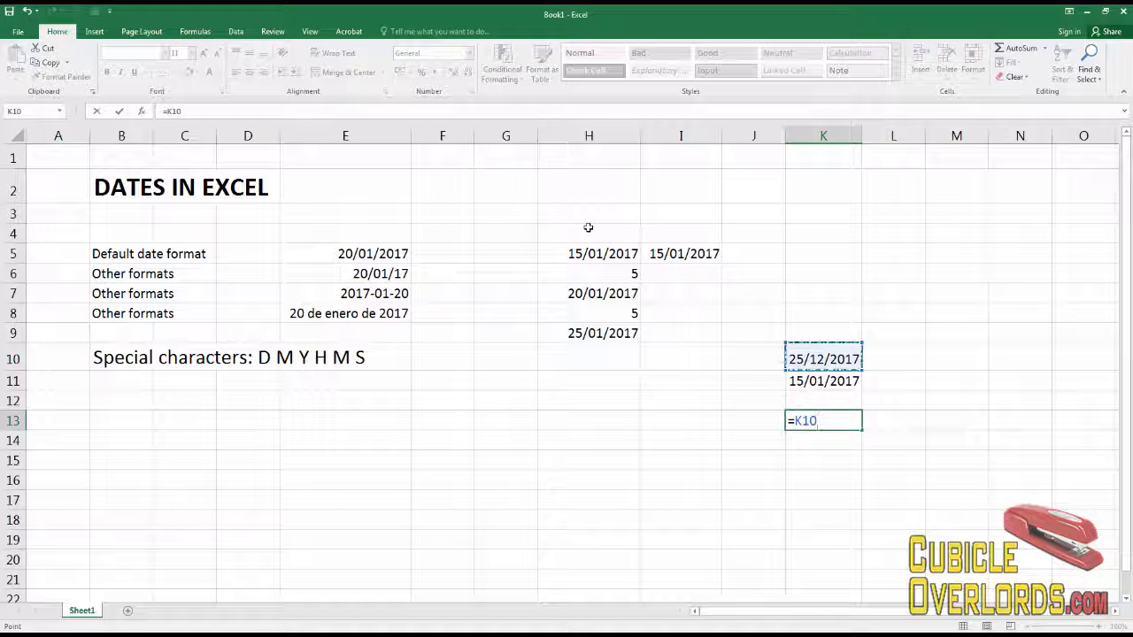
pyautogui.write('-')
pyautogui.press('Up')
pyautogui.press('Up')
pyautogui.press('Return')
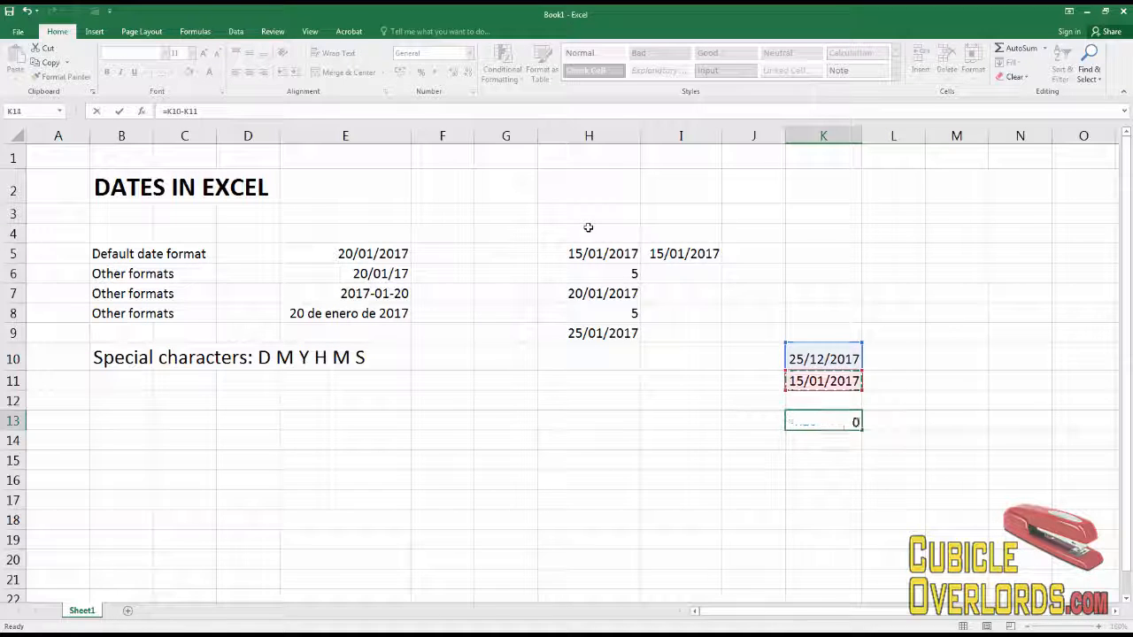
pyautogui.press('Up')
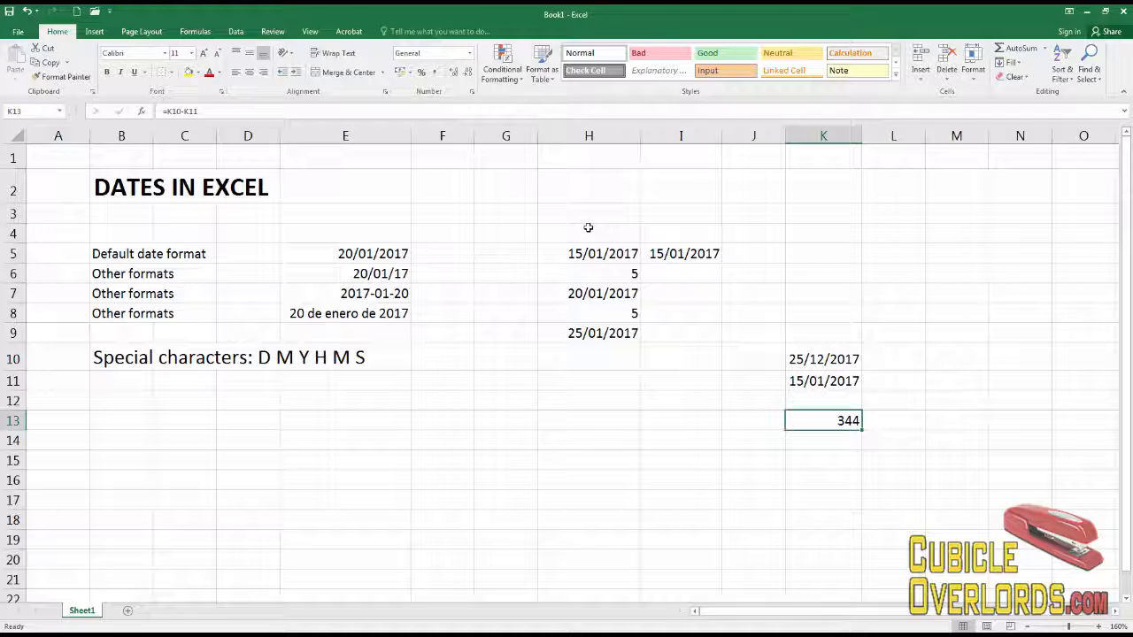
# Enter the date 3/4/17 in cell M9
pyautogui.click(774, 261)
pyautogui.click(956, 249)
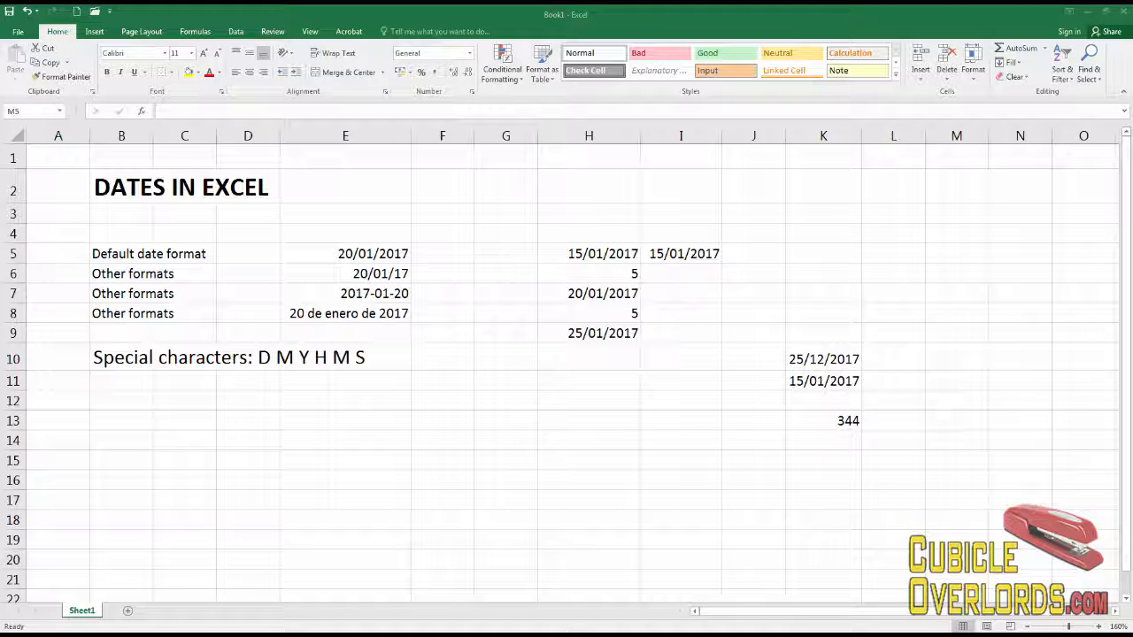
pyautogui.click(933, 333)
pyautogui.write('3/')
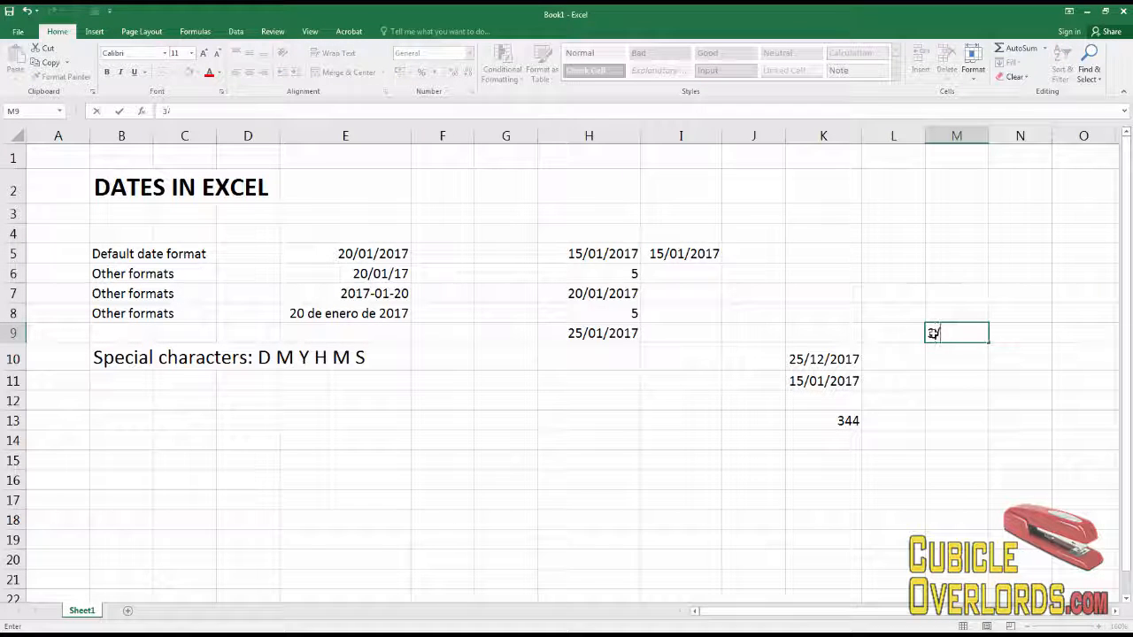
pyautogui.write('17')
pyautogui.press('BackSpace')
pyautogui.press('BackSpace')
pyautogui.press('BackSpace')
pyautogui.write('/4/17')
pyautogui.press('Return')
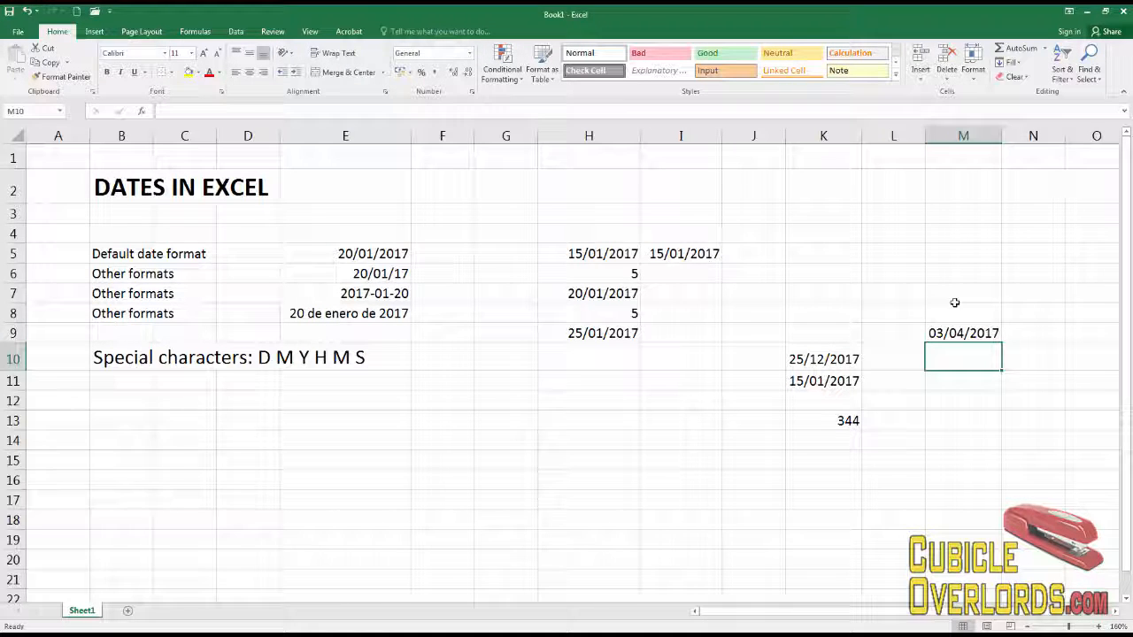
pyautogui.click(956, 333)
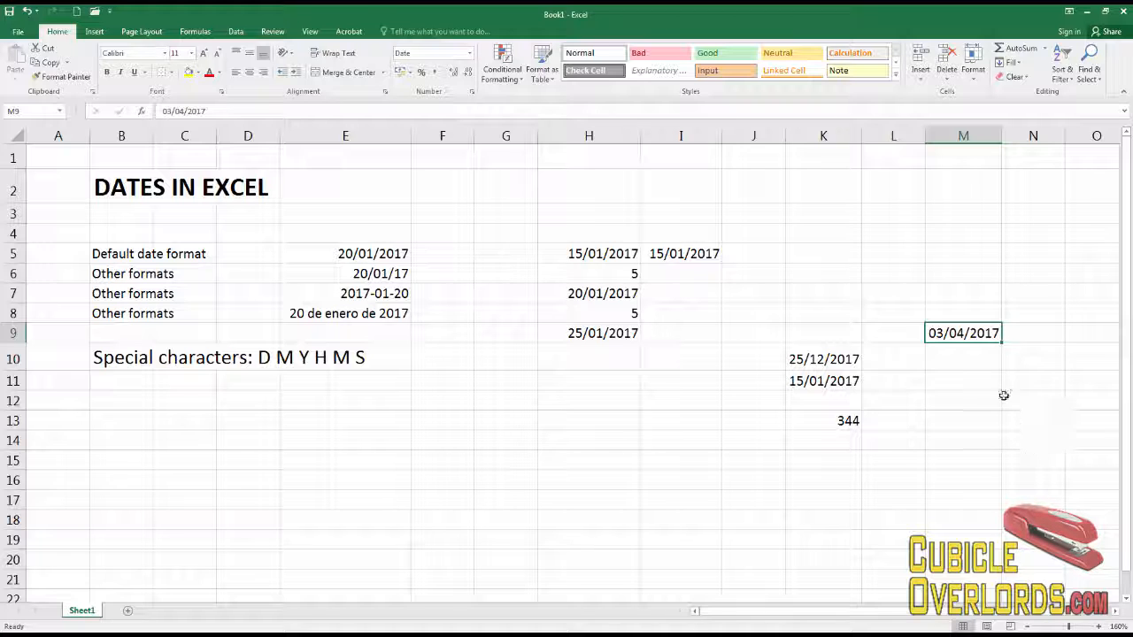
pyautogui.press('Return')
pyautogui.click(961, 329)
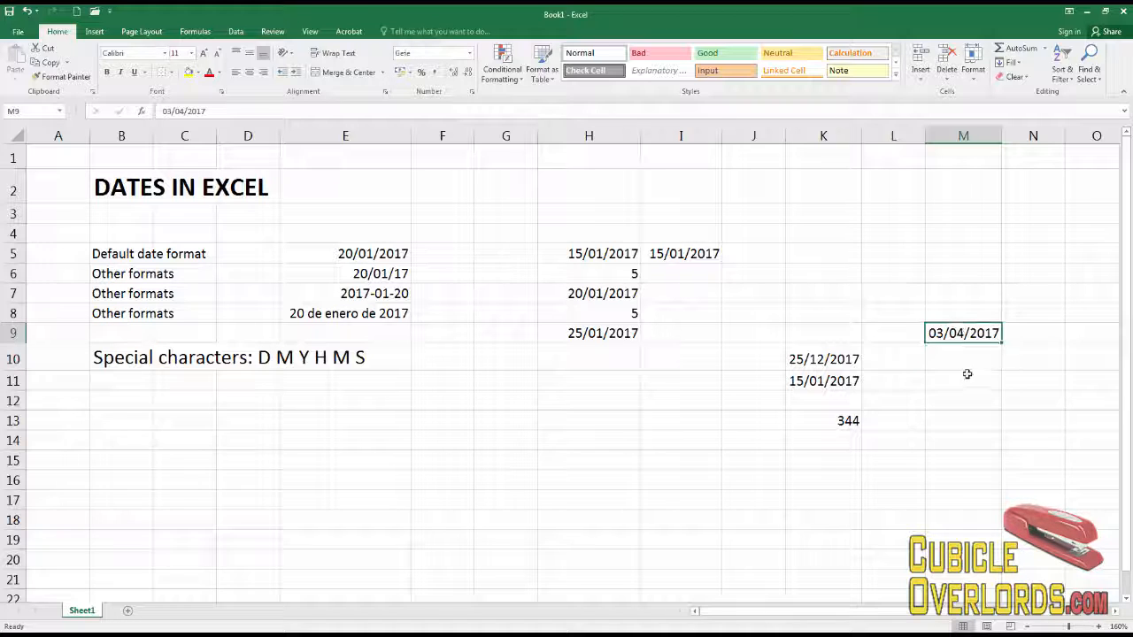
# Enter the date 10/04/2017 in M10, directly below the date in M9
pyautogui.click(965, 354)
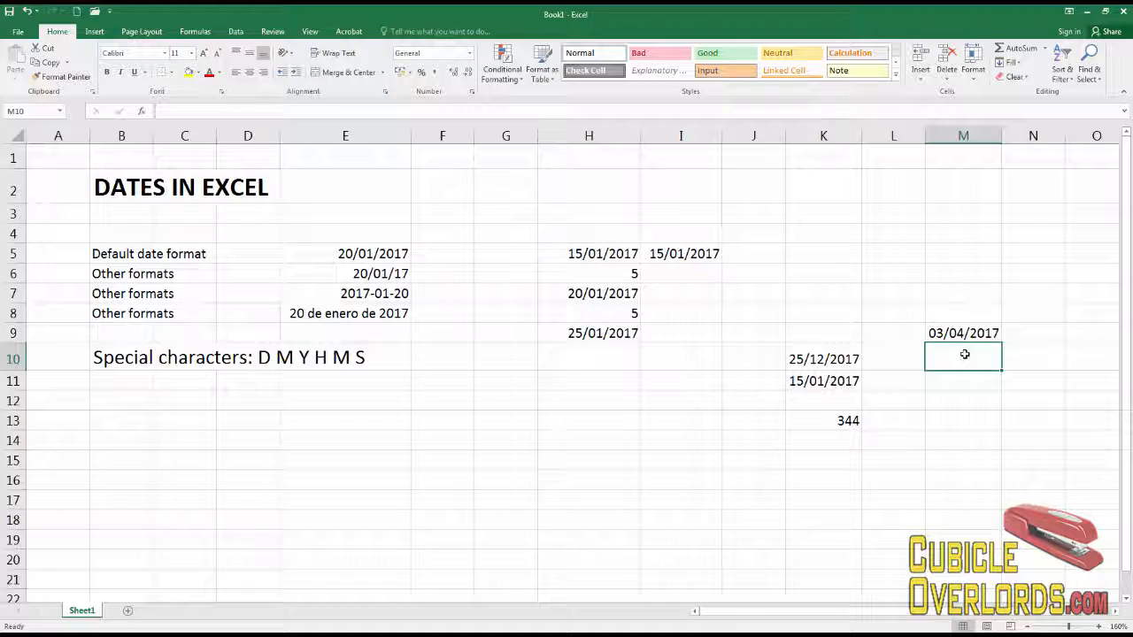
pyautogui.write('1')
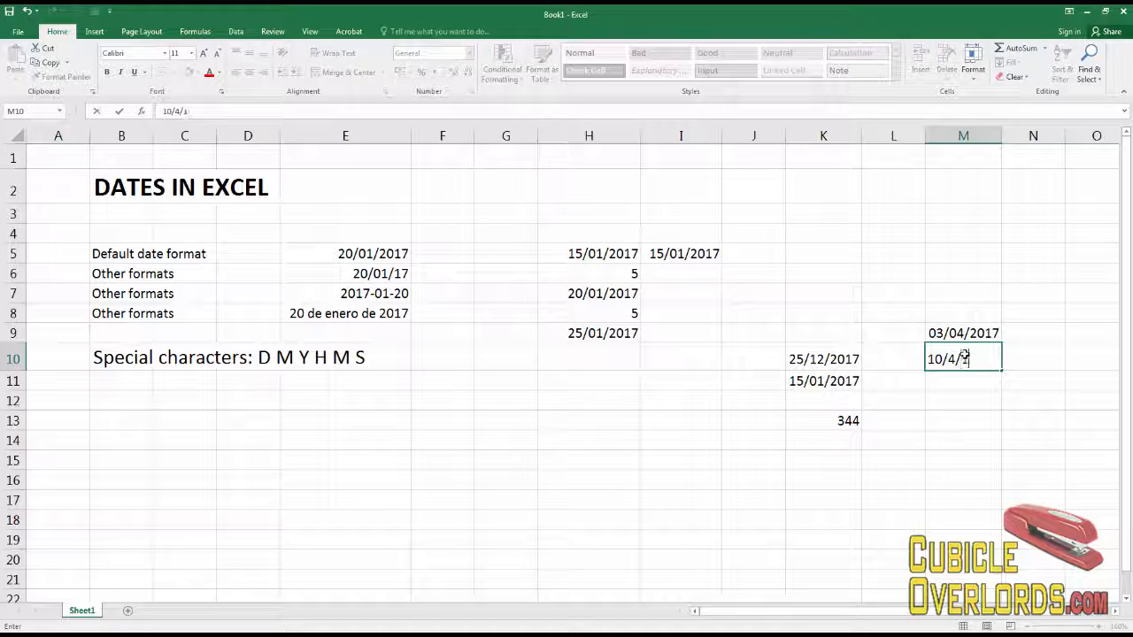
pyautogui.write('0/04/2017')
pyautogui.press('Return')
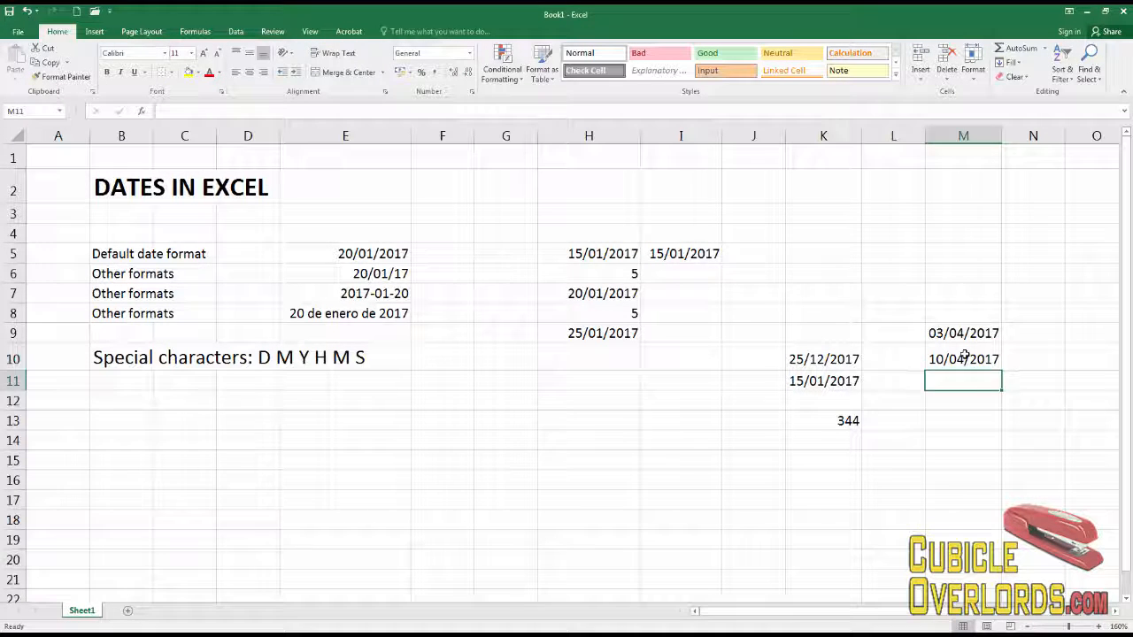
# Replace the date in M10 with the formula =M9+7 to get the date one week after M9
pyautogui.click(965, 354)
pyautogui.press('Delete')
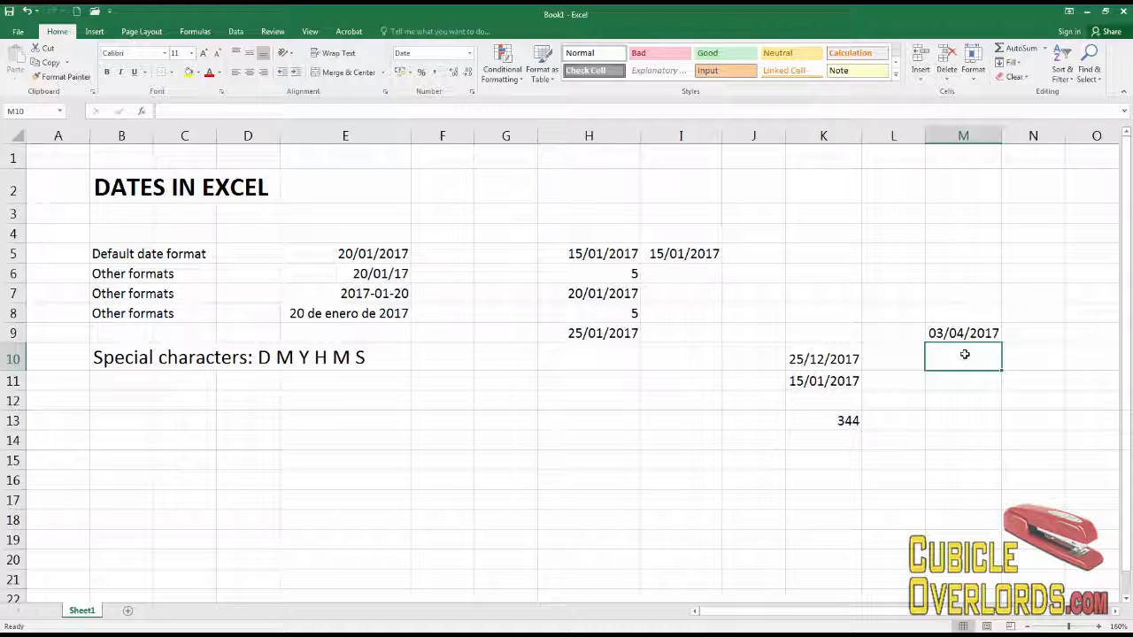
pyautogui.write('=')
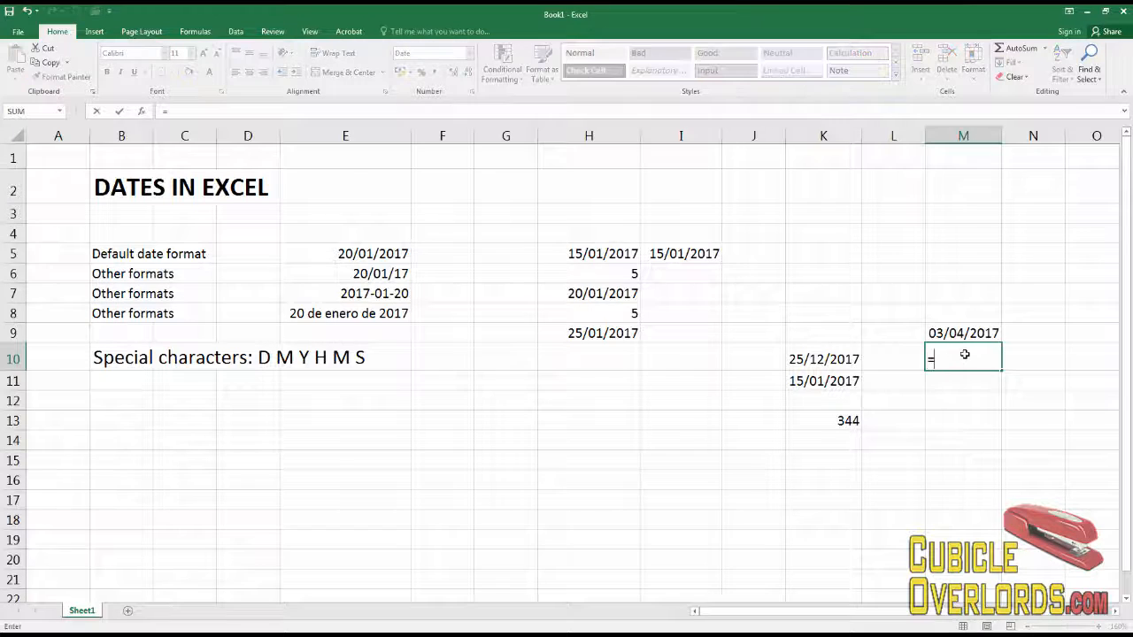
pyautogui.press('Up')
pyautogui.press('Return')
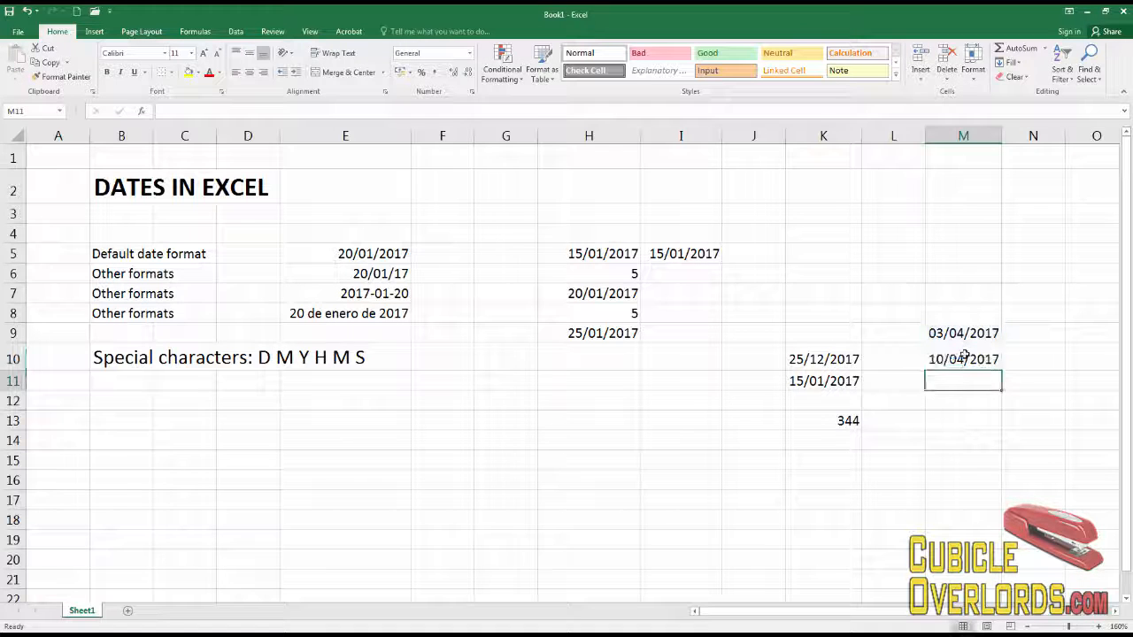
# Copy the weekly date formula from M10 down through M11:M21
pyautogui.click(965, 355)
pyautogui.hotkey('ctrl', 'c')
pyautogui.press('Down')
pyautogui.hotkey('shift', 'Down')
pyautogui.hotkey('shift', 'Down')
pyautogui.hotkey('shift', 'Down')
pyautogui.hotkey('shift', 'Down')
pyautogui.hotkey('shift', 'Down')
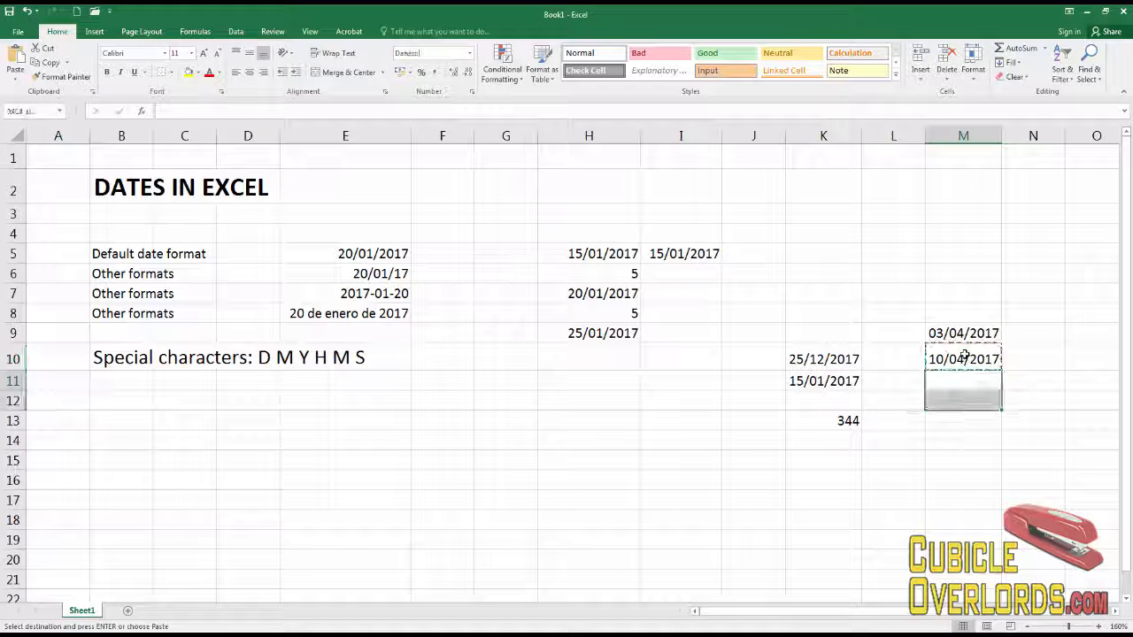
pyautogui.hotkey('shift', 'Down')
pyautogui.hotkey('shift', 'Down')
pyautogui.hotkey('shift', 'Down')
pyautogui.hotkey('shift', 'Down')
pyautogui.hotkey('shift', 'Down')
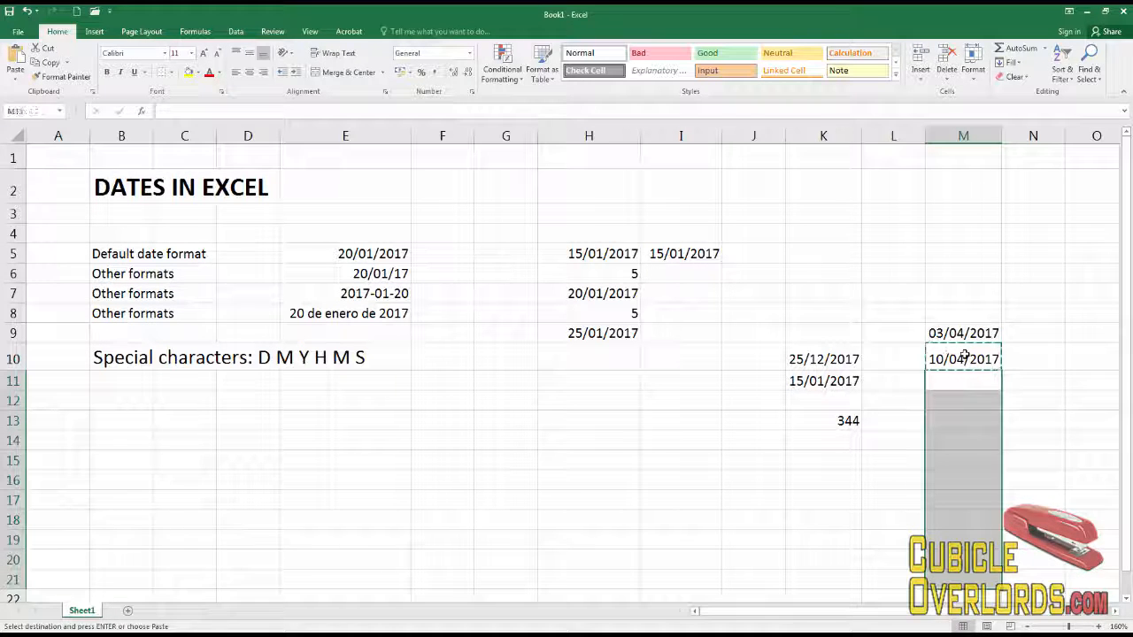
pyautogui.hotkey('ctrl', 'v')
pyautogui.moveTo(965, 334); pyautogui.dragTo(972, 580)
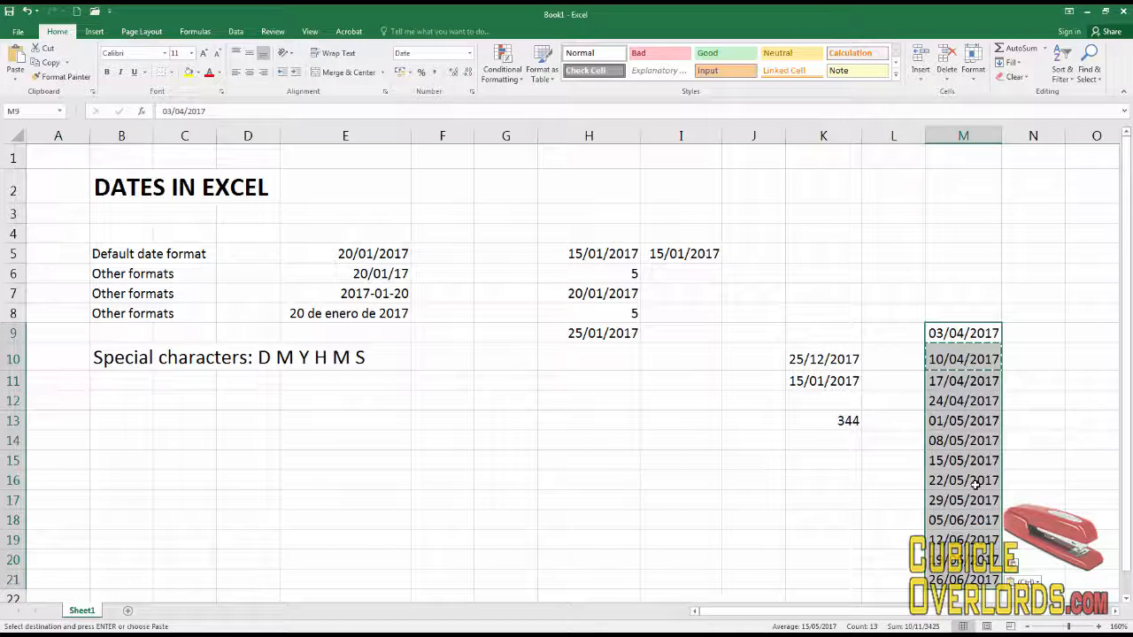
pyautogui.click(977, 482)
pyautogui.moveTo(964, 334); pyautogui.dragTo(970, 581)
# Reference the first date of the list in N9 with the formula =M9
pyautogui.click(1012, 335)
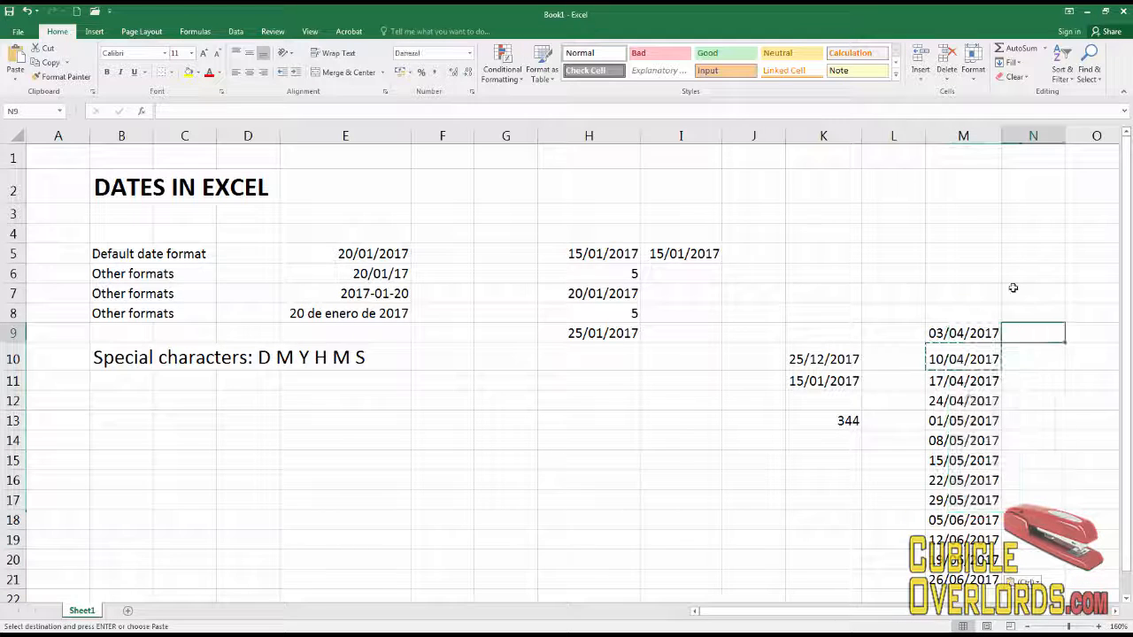
pyautogui.write('=')
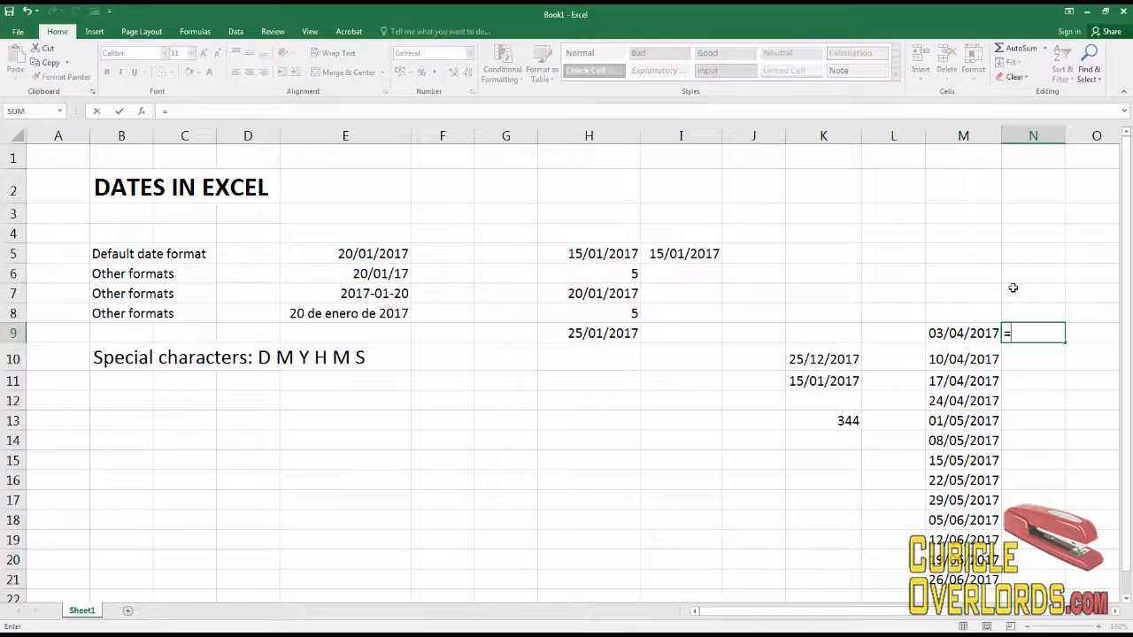
pyautogui.press('Left')
pyautogui.hotkey('ctrl', 'Return')
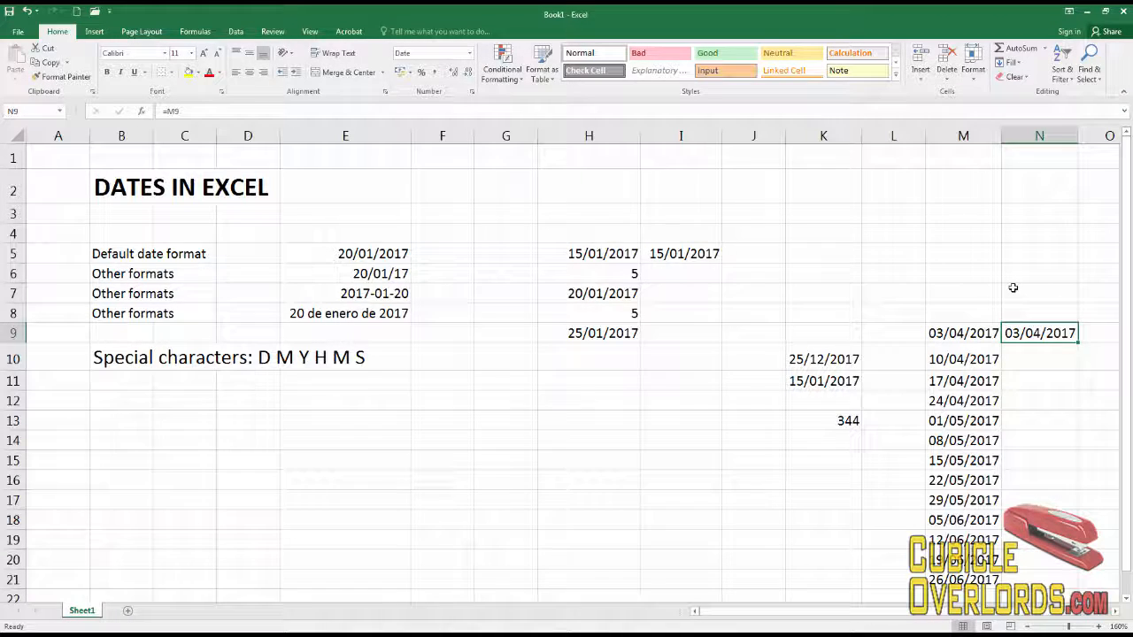
# Apply the custom number format ddd to N9 so the date shows as an abbreviated weekday
pyautogui.hotkey('ctrl', '1')
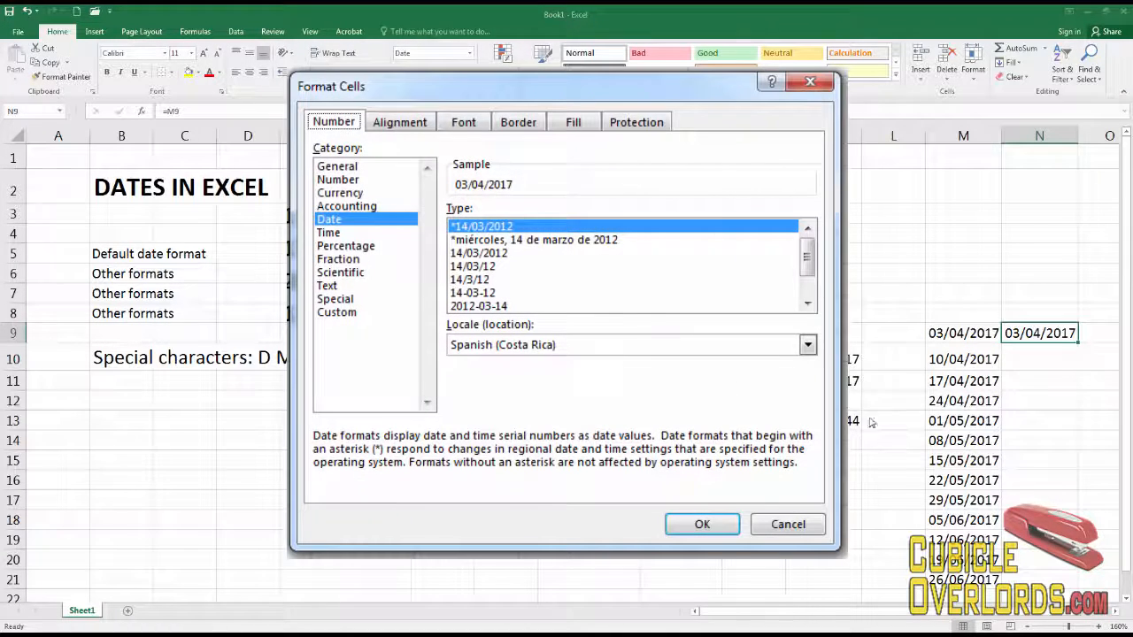
pyautogui.click(374, 313)
pyautogui.moveTo(548, 231); pyautogui.dragTo(438, 228)
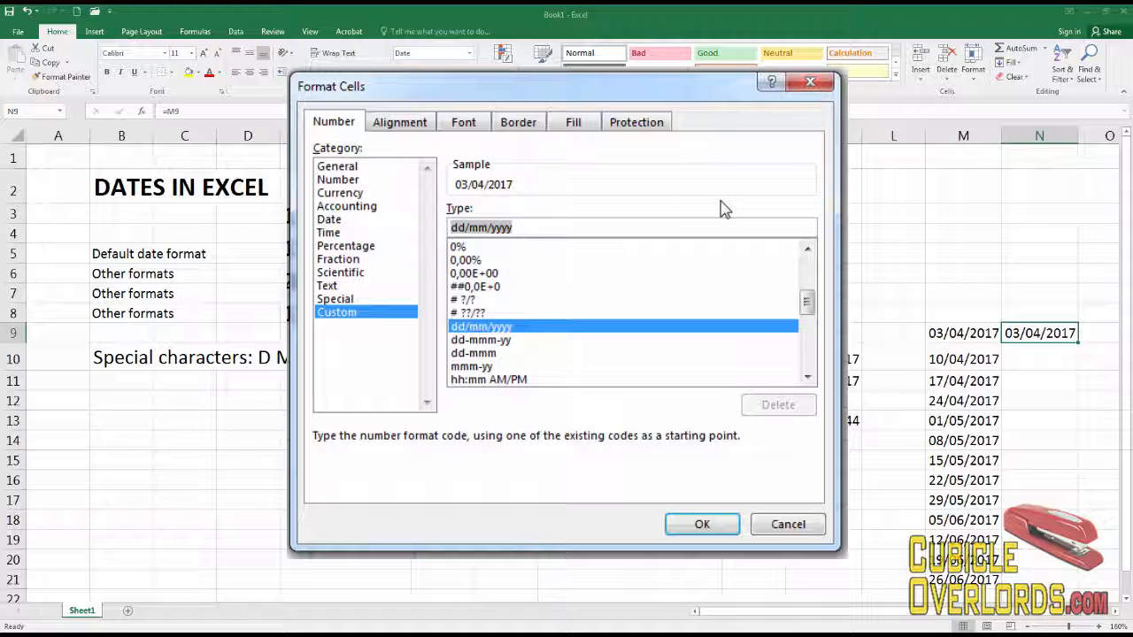
pyautogui.write('dddd')
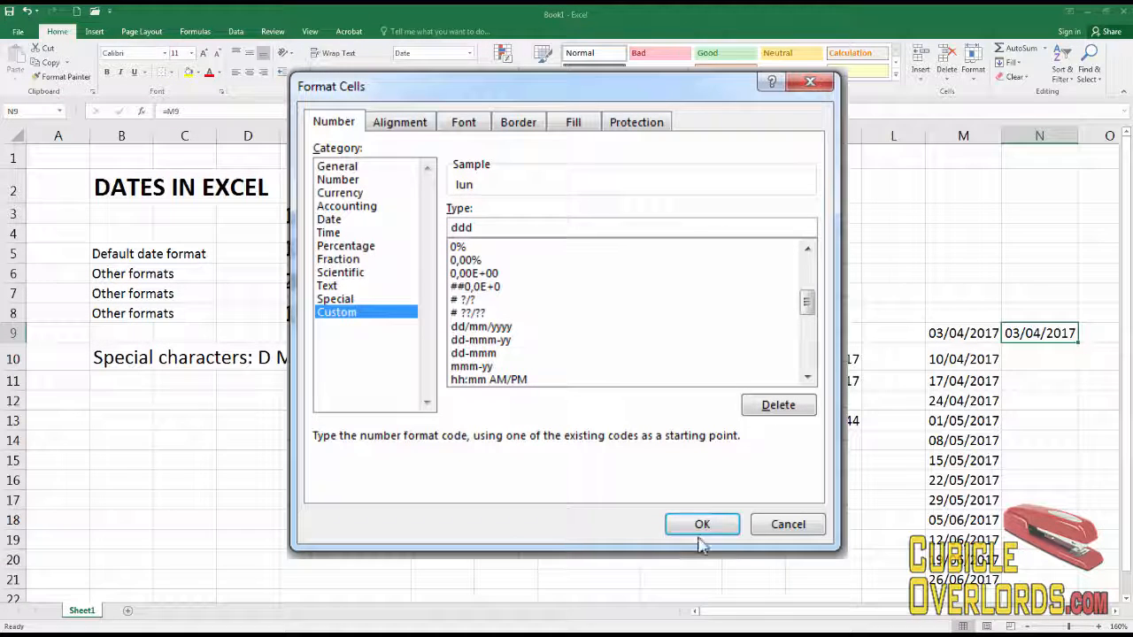
pyautogui.click(713, 526)
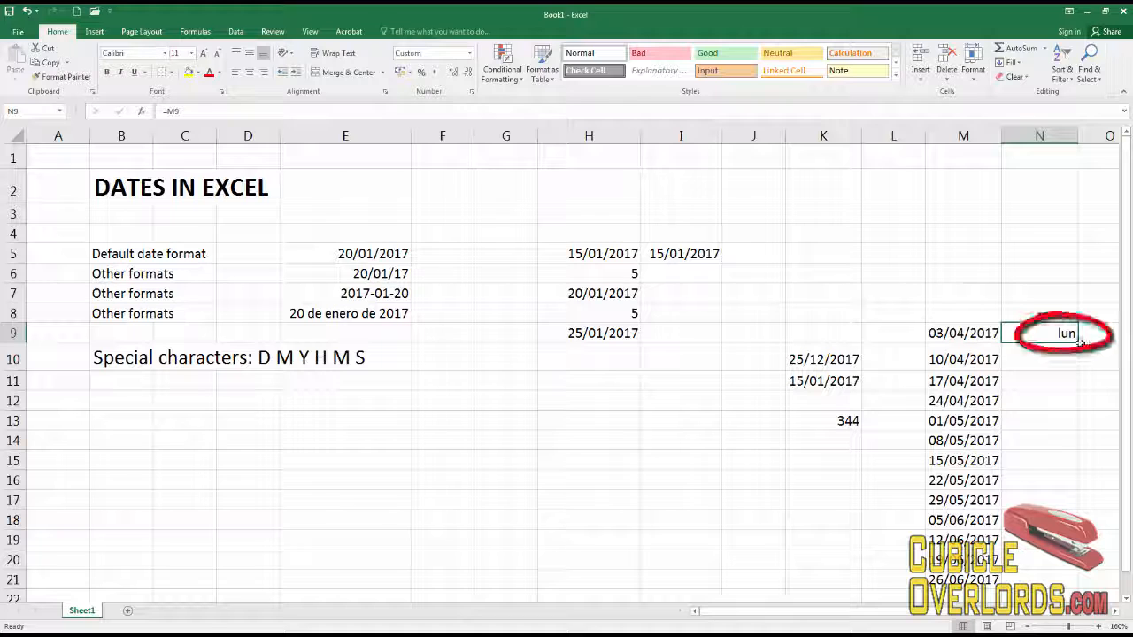
# Fill the weekday formula from N9 down to N21 and centre the cells N9:N21
pyautogui.moveTo(1078, 343); pyautogui.dragTo(1068, 588)
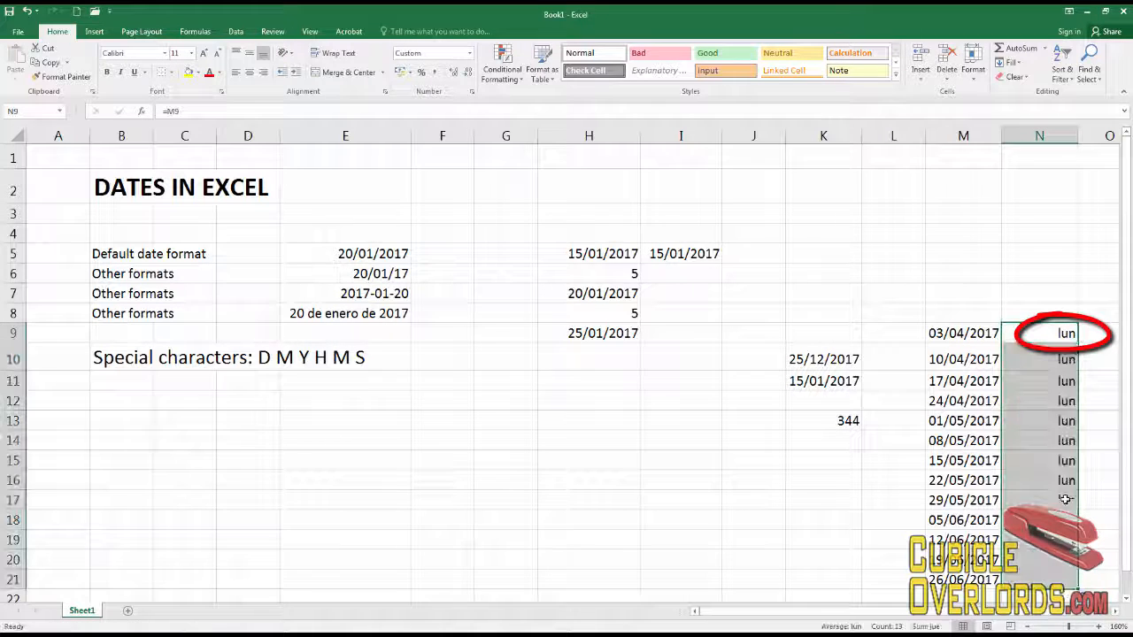
pyautogui.click(1055, 348)
pyautogui.moveTo(1054, 337); pyautogui.dragTo(1066, 582)
pyautogui.click(250, 71)
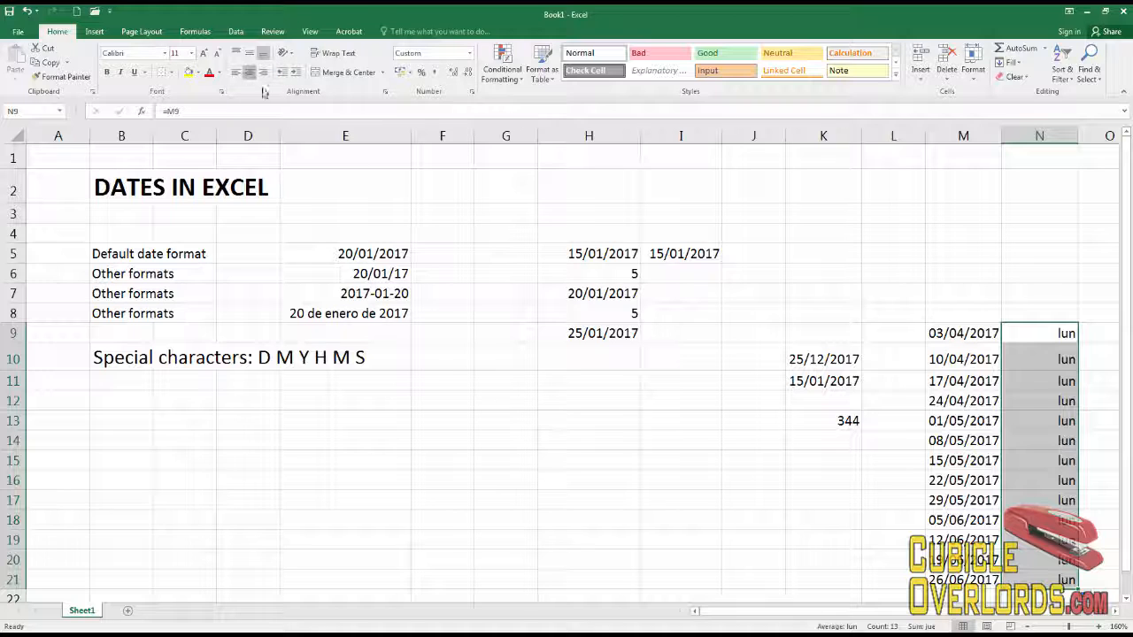
pyautogui.click(1062, 460)
# Change the starting date in M9 to 4/4
pyautogui.click(965, 338)
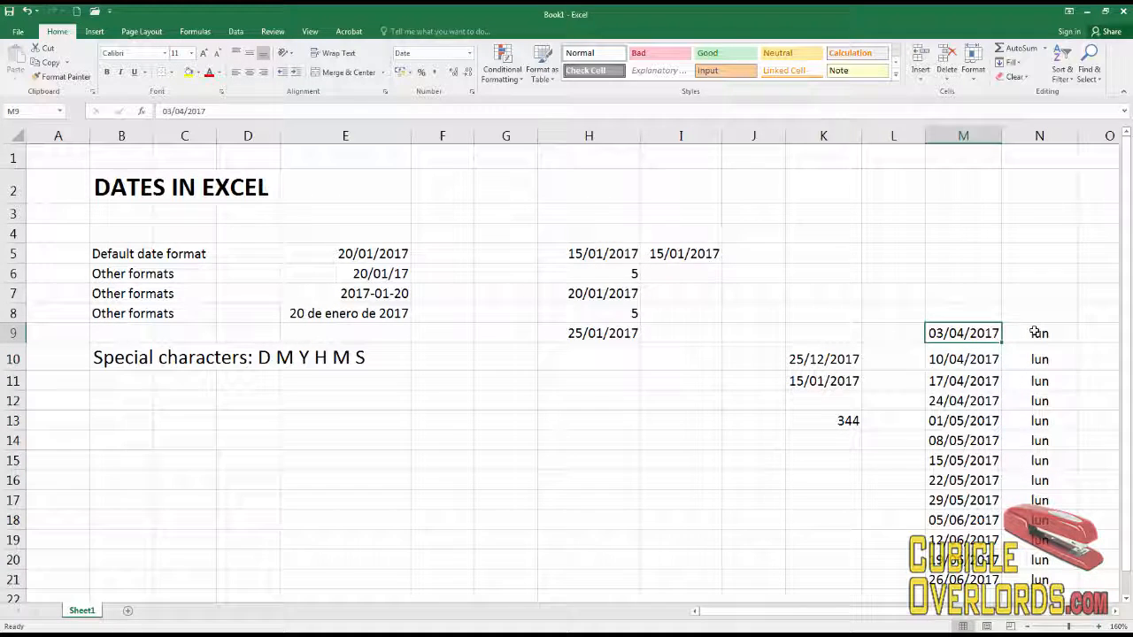
pyautogui.moveTo(1034, 333); pyautogui.dragTo(1027, 581)
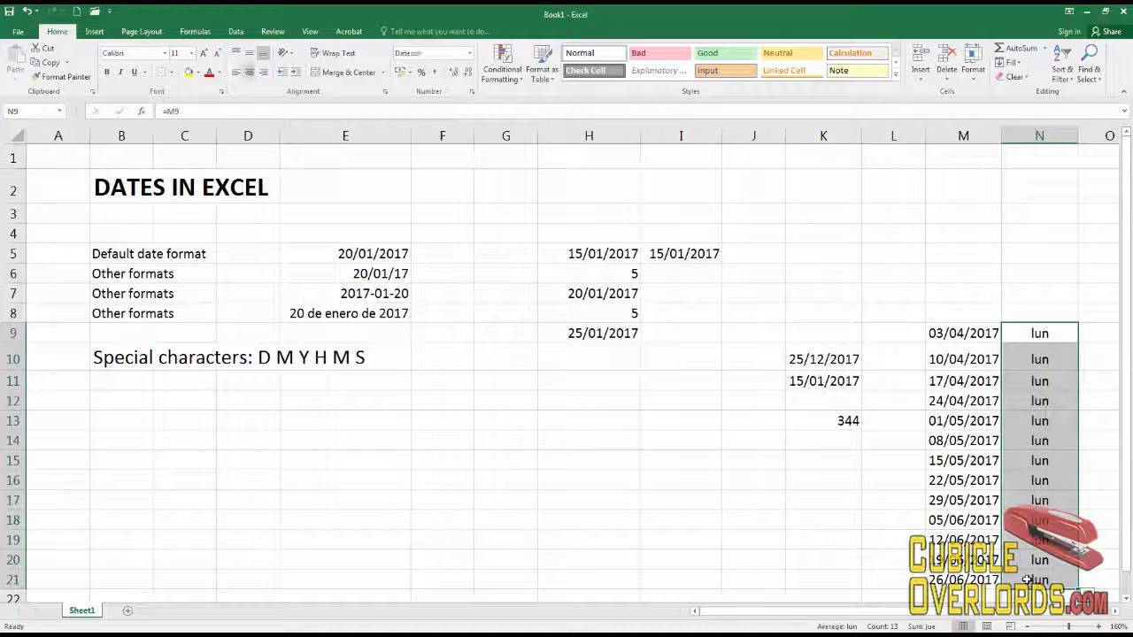
pyautogui.click(1033, 399)
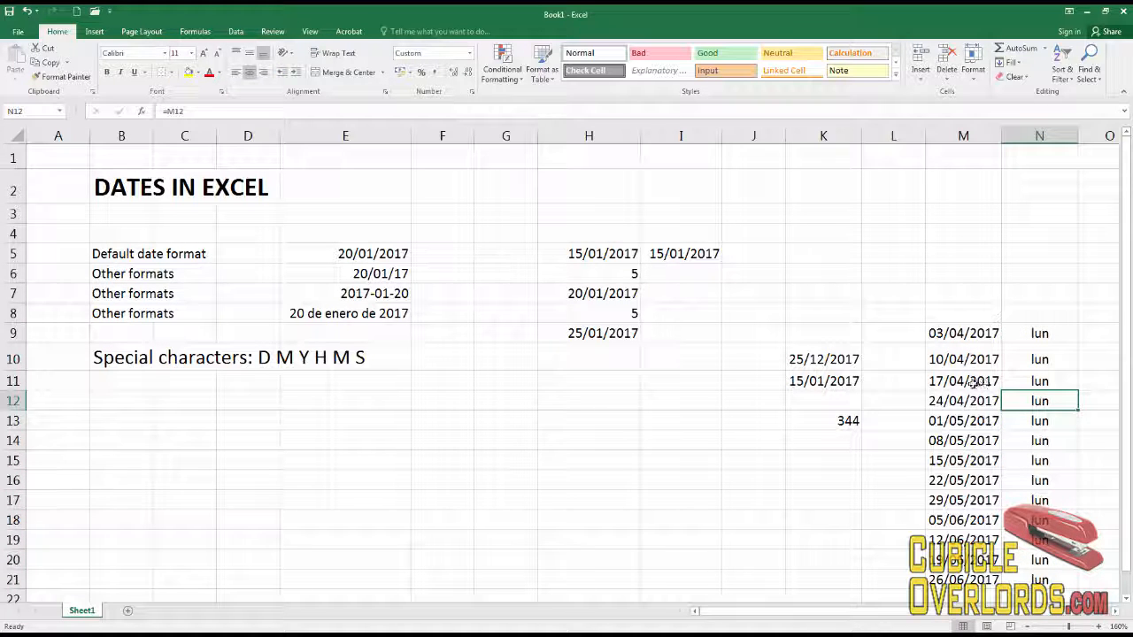
pyautogui.click(963, 333)
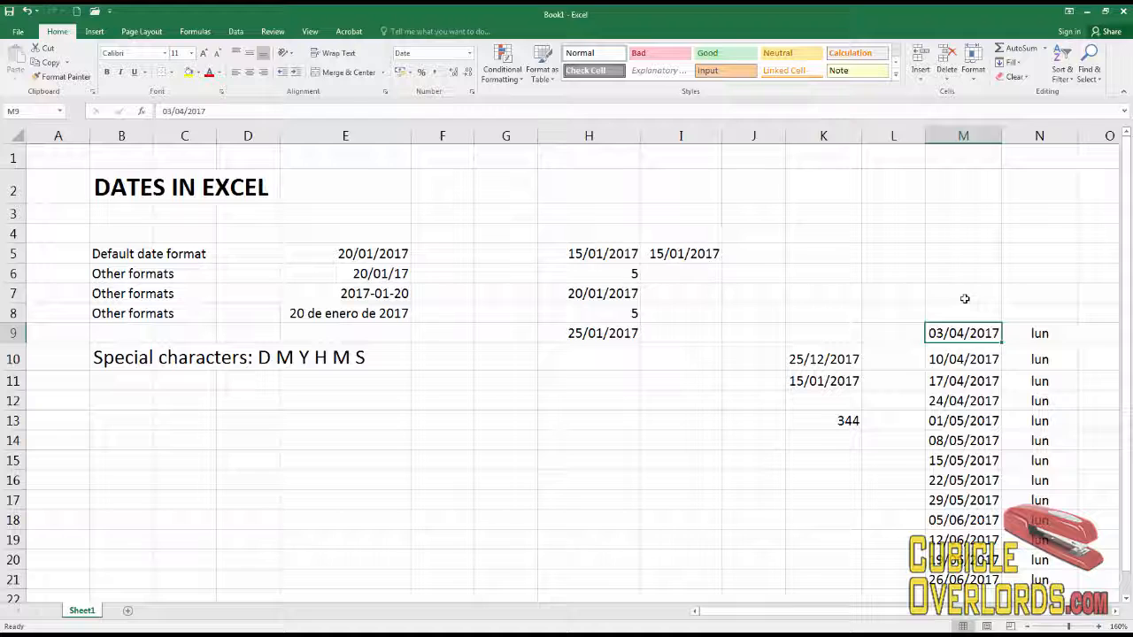
pyautogui.write('4/4')
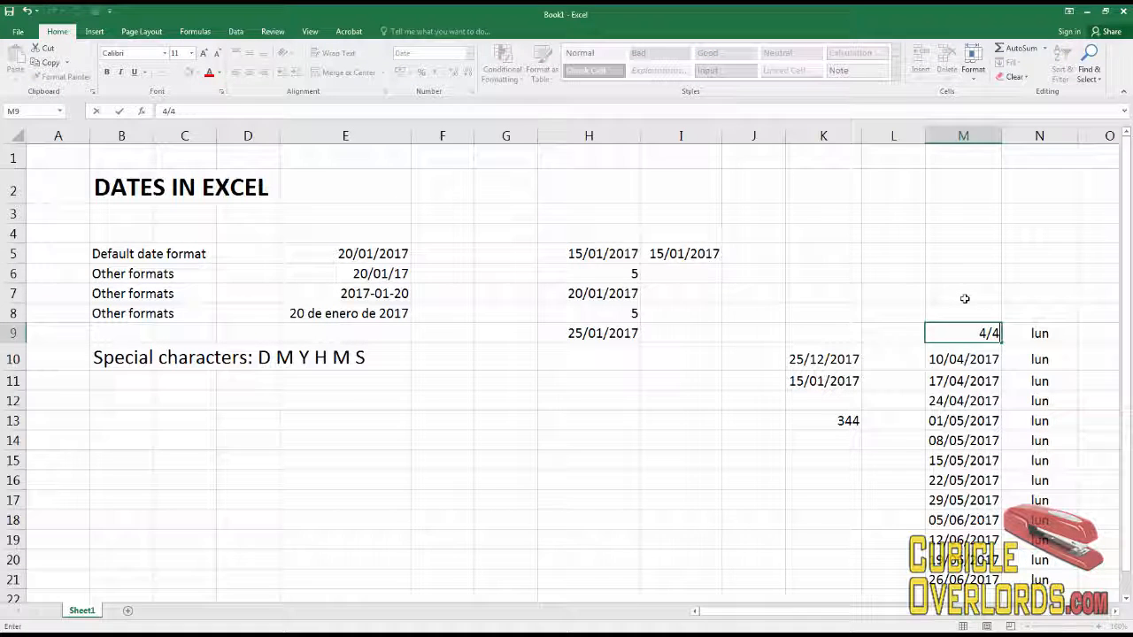
pyautogui.hotkey('ctrl', 'Return')
pyautogui.press('Return')
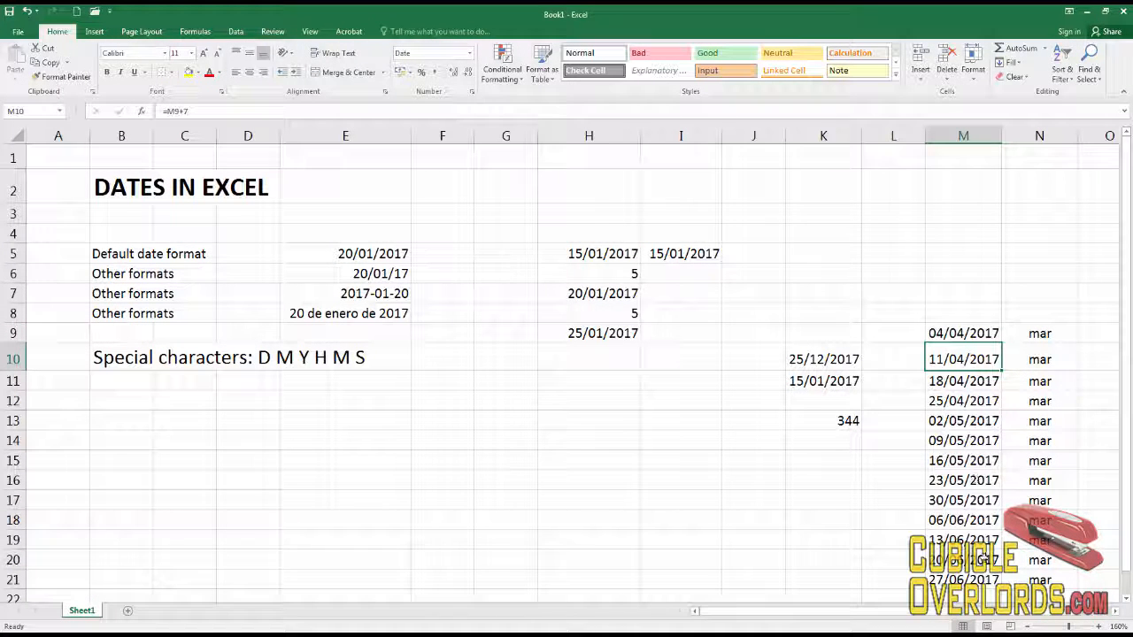
pyautogui.click(974, 333)
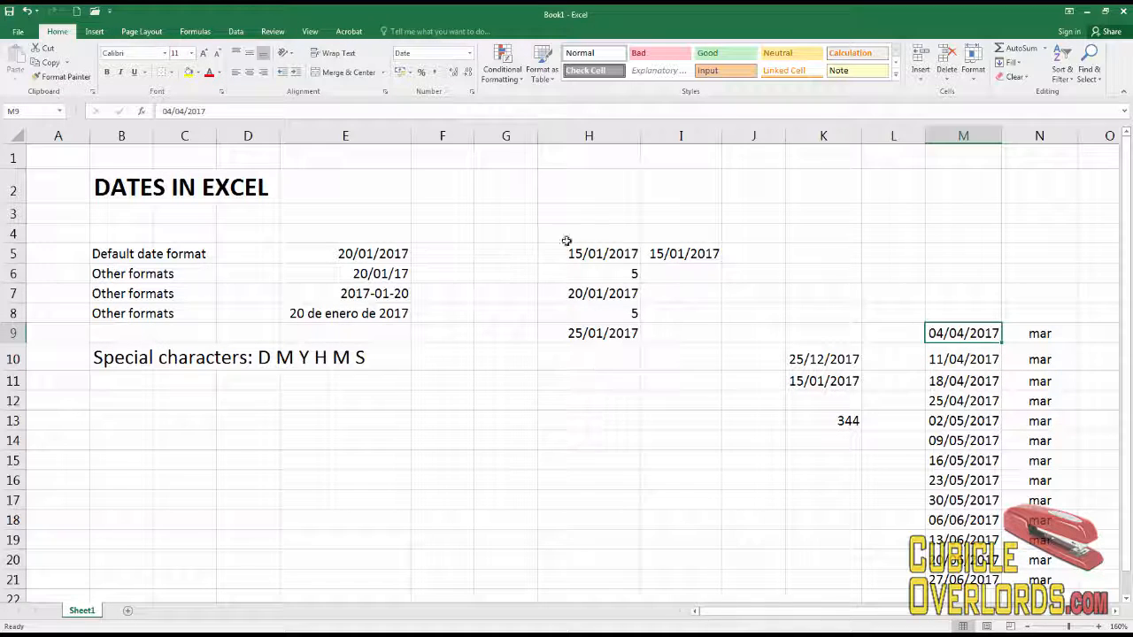
pyautogui.click(615, 253)
pyautogui.moveTo(614, 245); pyautogui.dragTo(617, 226)
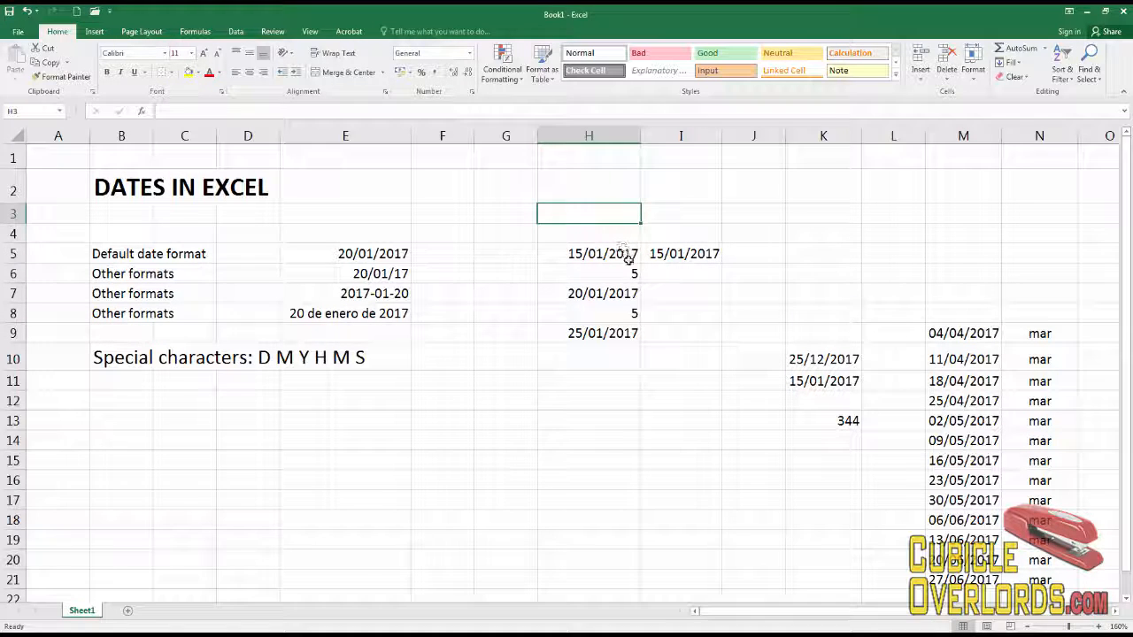
pyautogui.click(660, 355)
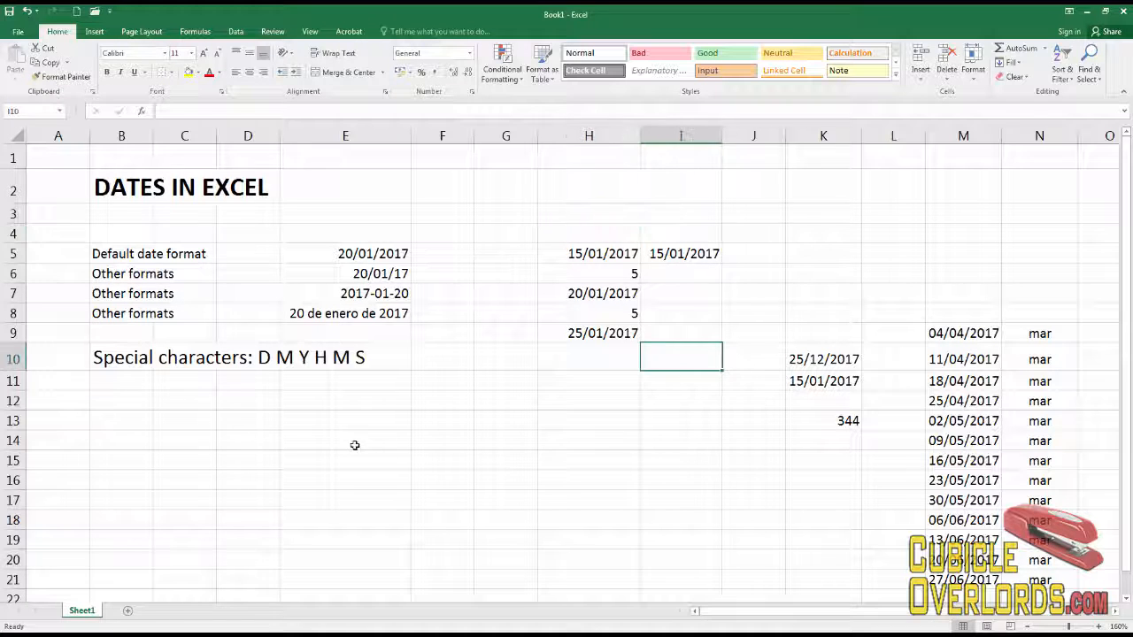
pyautogui.click(127, 394)
pyautogui.click(572, 462)
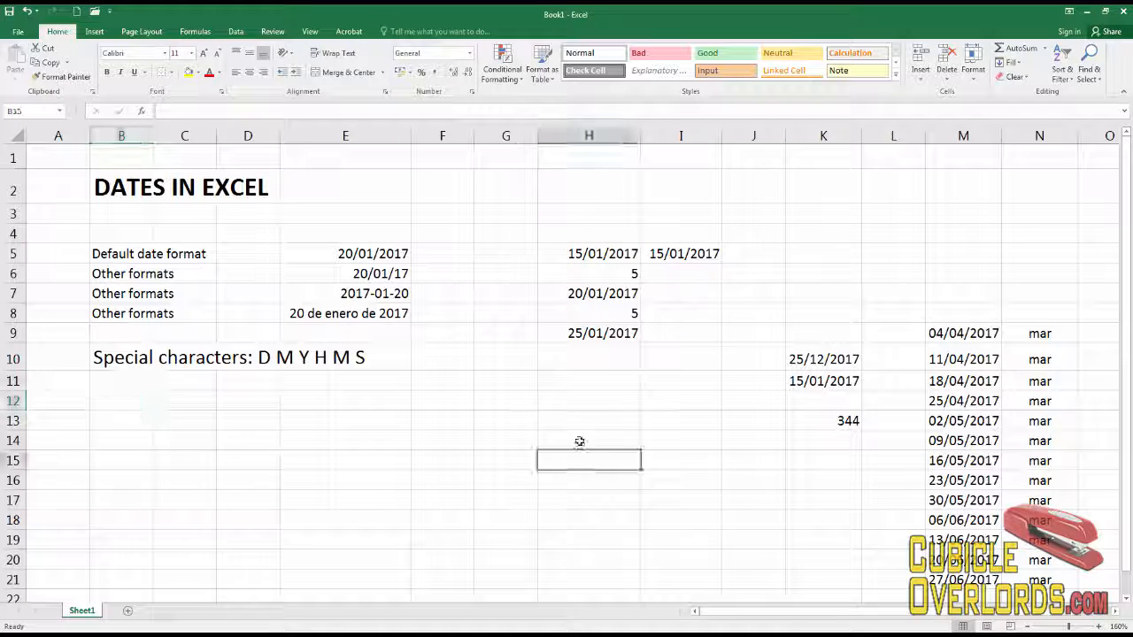
pyautogui.click(145, 417)
pyautogui.click(311, 416)
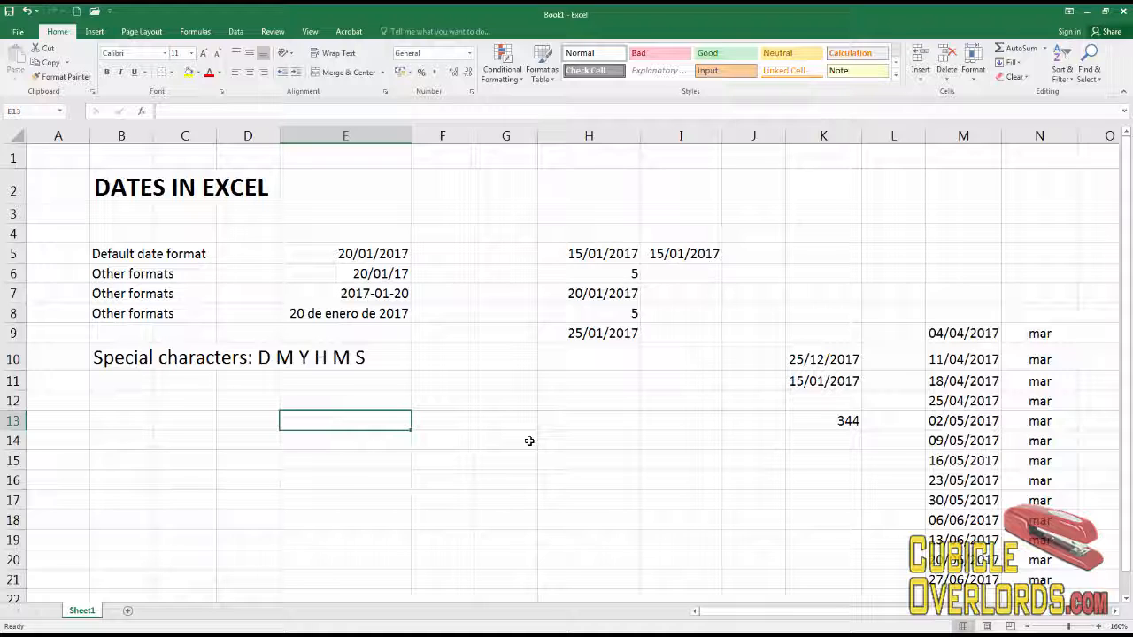
# Set the number format of I5 to General so the referenced date shows as its serial number
pyautogui.click(595, 252)
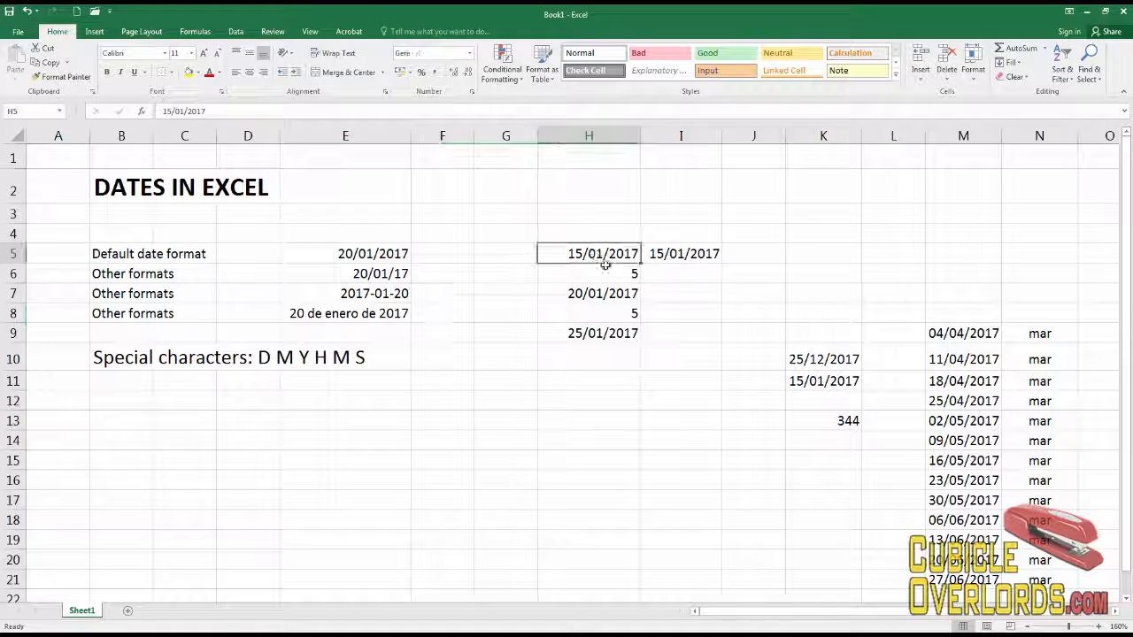
pyautogui.click(685, 254)
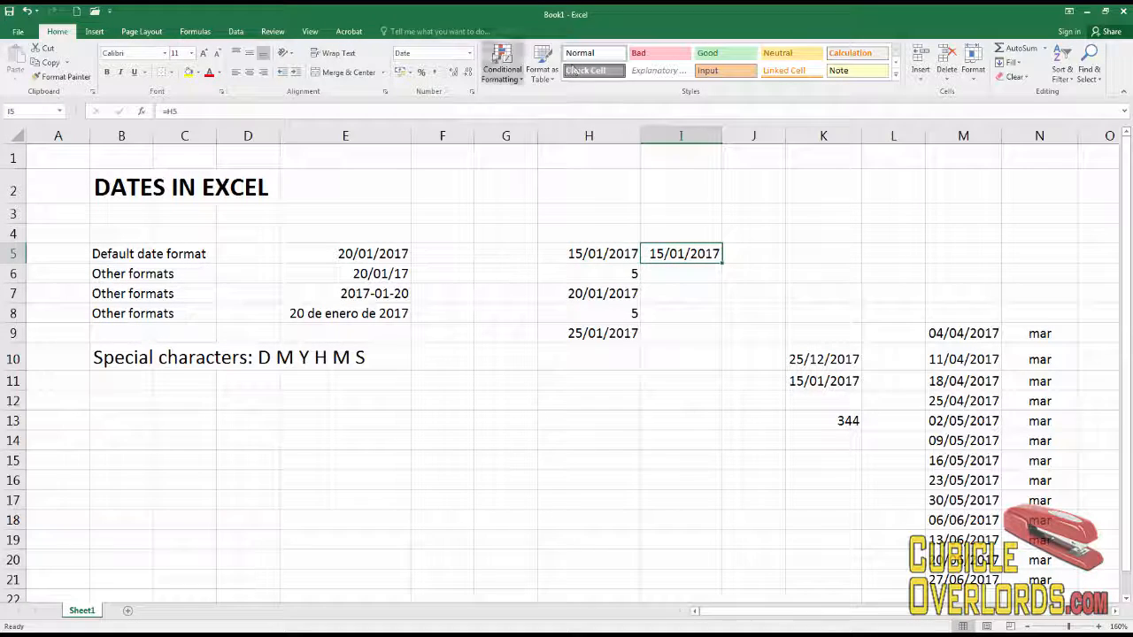
pyautogui.click(469, 53)
pyautogui.click(453, 78)
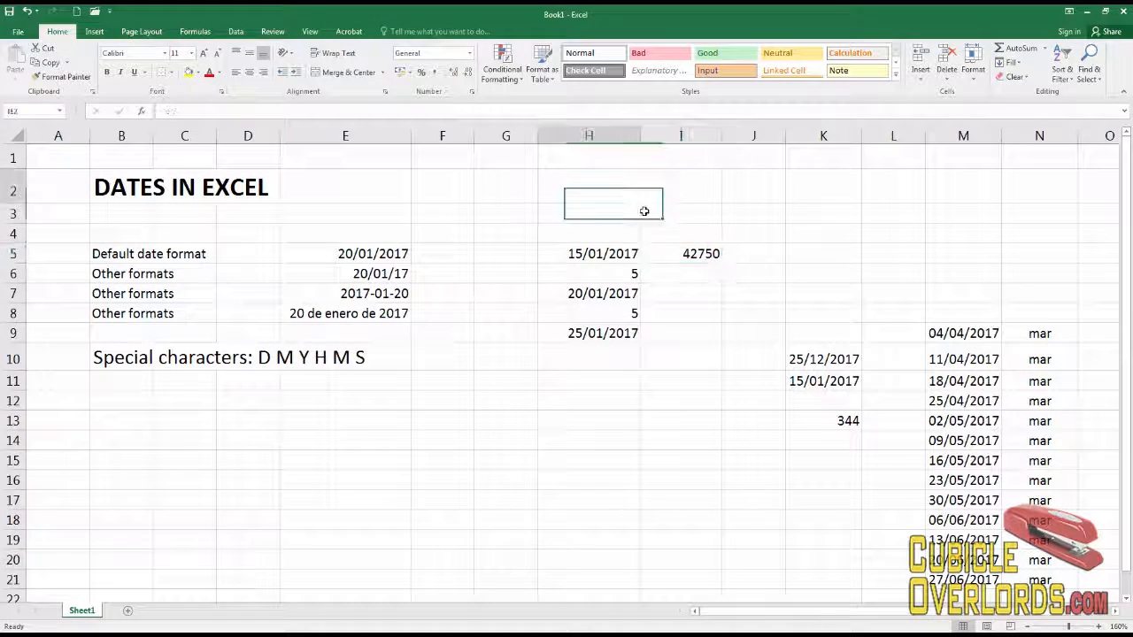
# Replace the date in H5 with the number 1, keeping the cell's date format
pyautogui.click(586, 266)
pyautogui.click(586, 253)
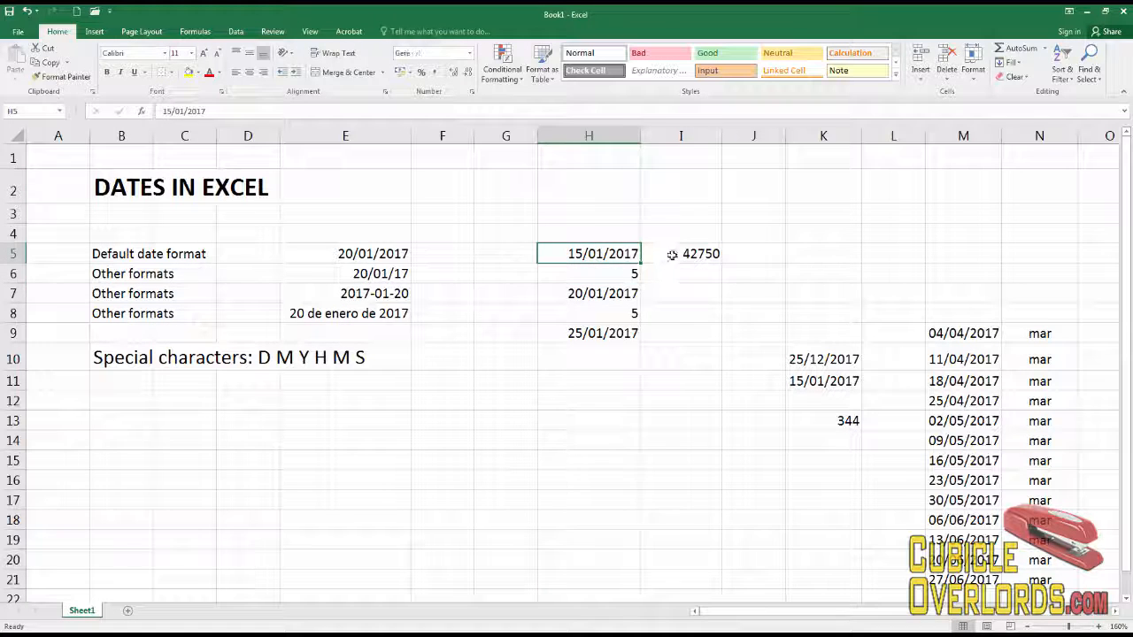
pyautogui.click(670, 253)
pyautogui.click(619, 251)
pyautogui.click(674, 250)
pyautogui.click(610, 255)
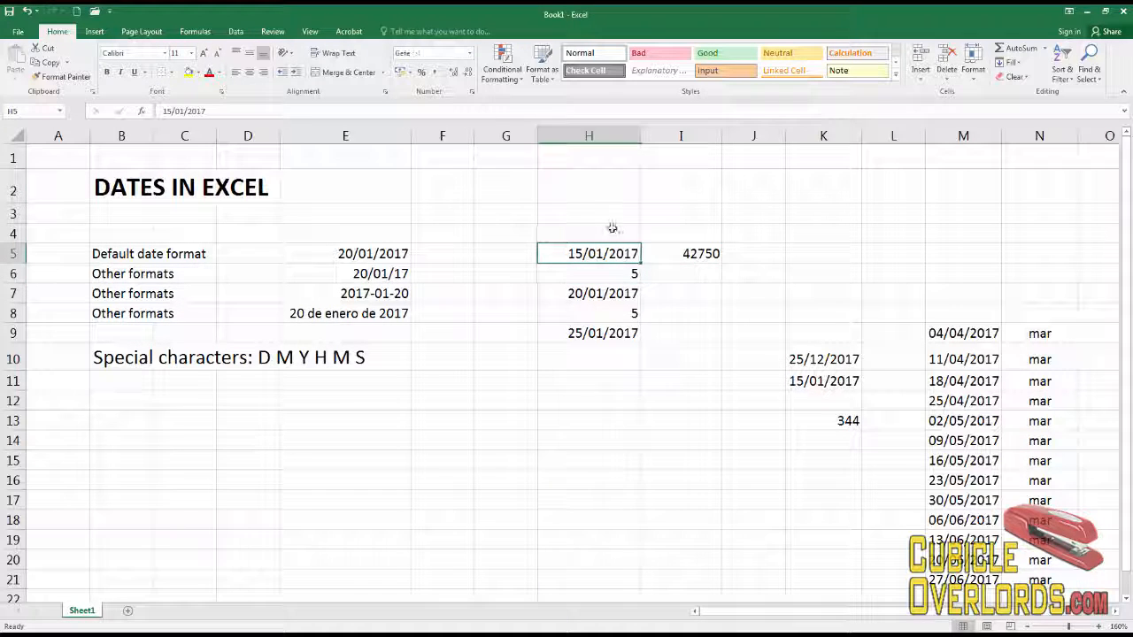
pyautogui.write('1')
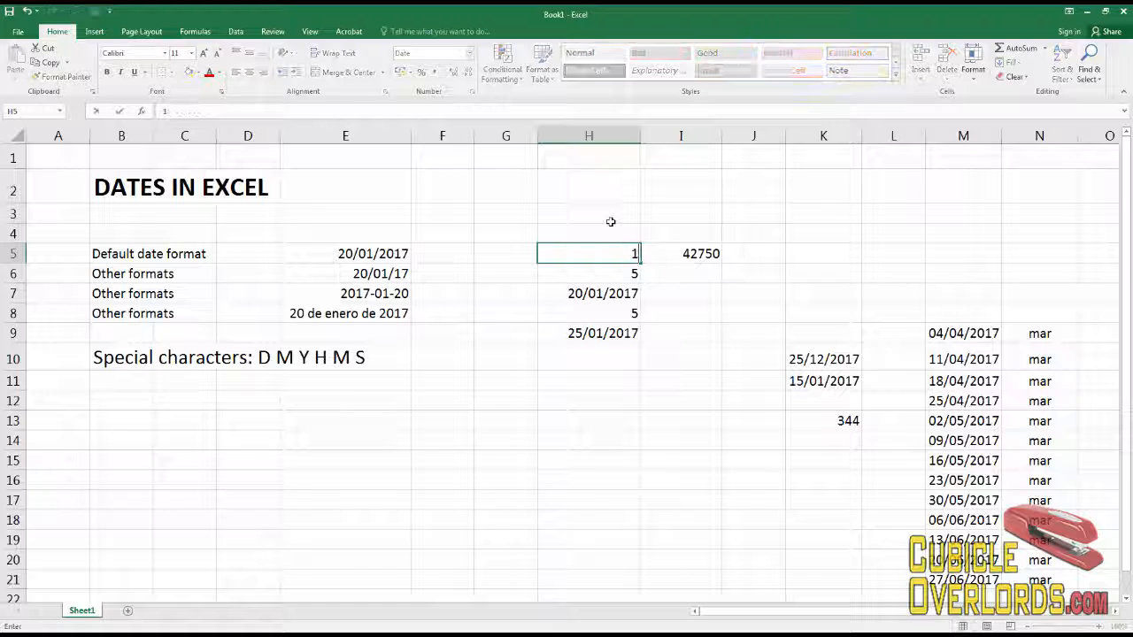
pyautogui.press('Return')
pyautogui.click(619, 252)
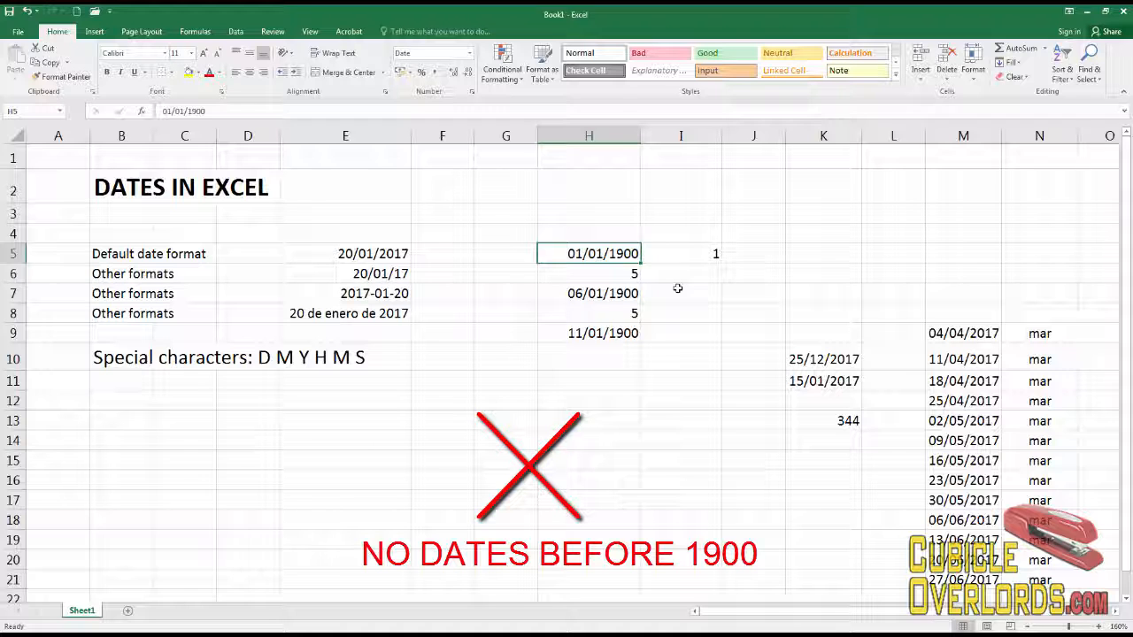
# Enter the pre-1900 date 1/1/1566 in cell H11 and check how the entry is aligned
pyautogui.click(575, 381)
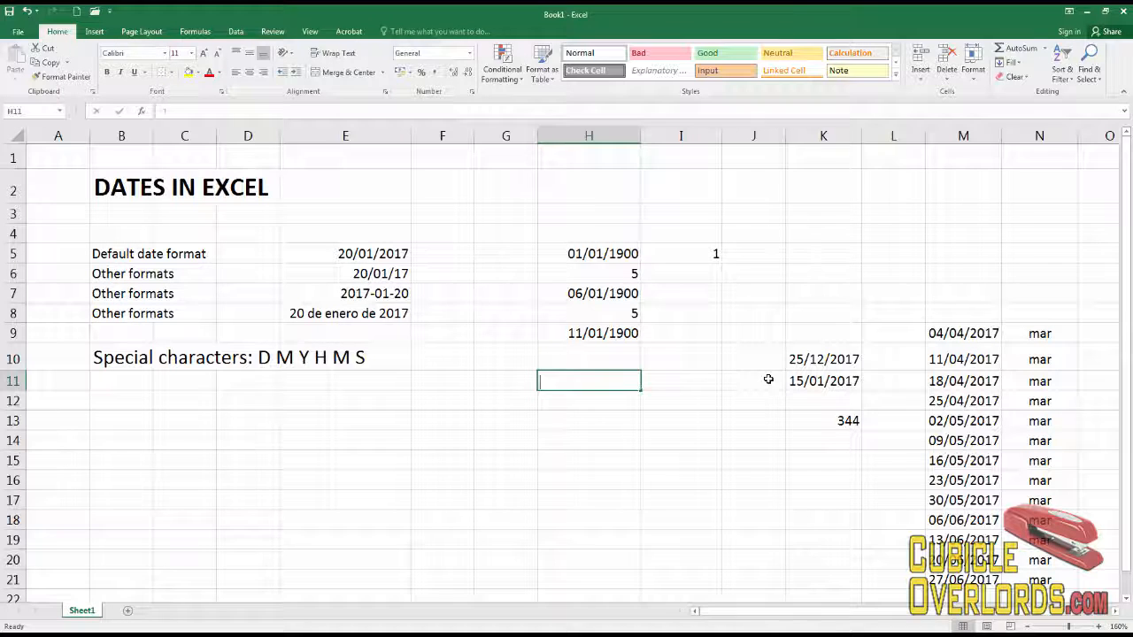
pyautogui.write('1/1/1566')
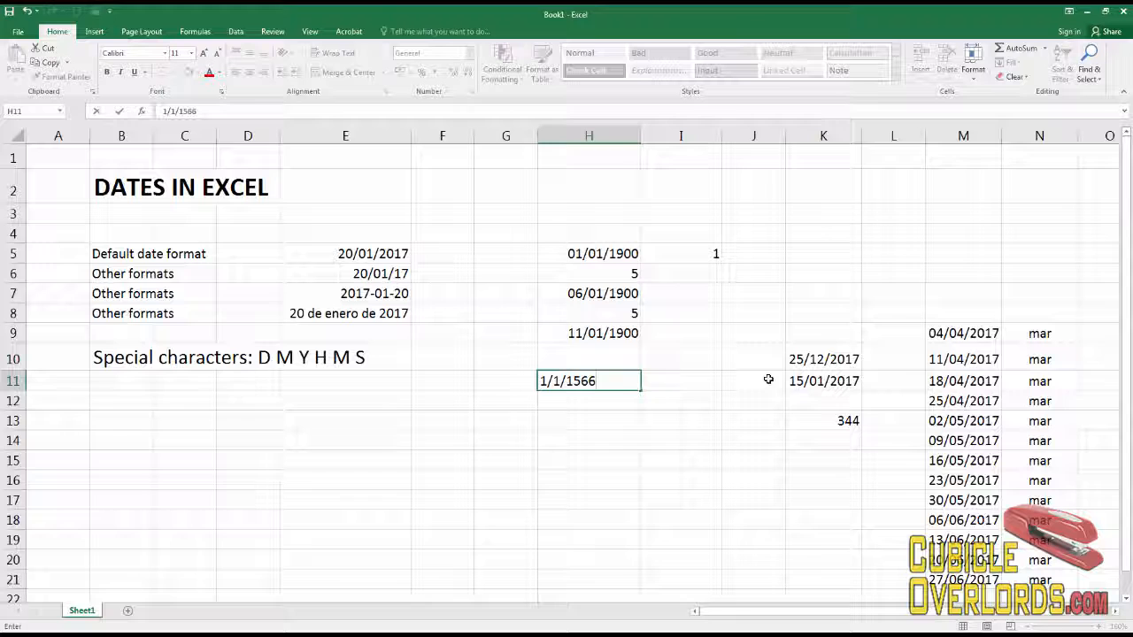
pyautogui.press('Return')
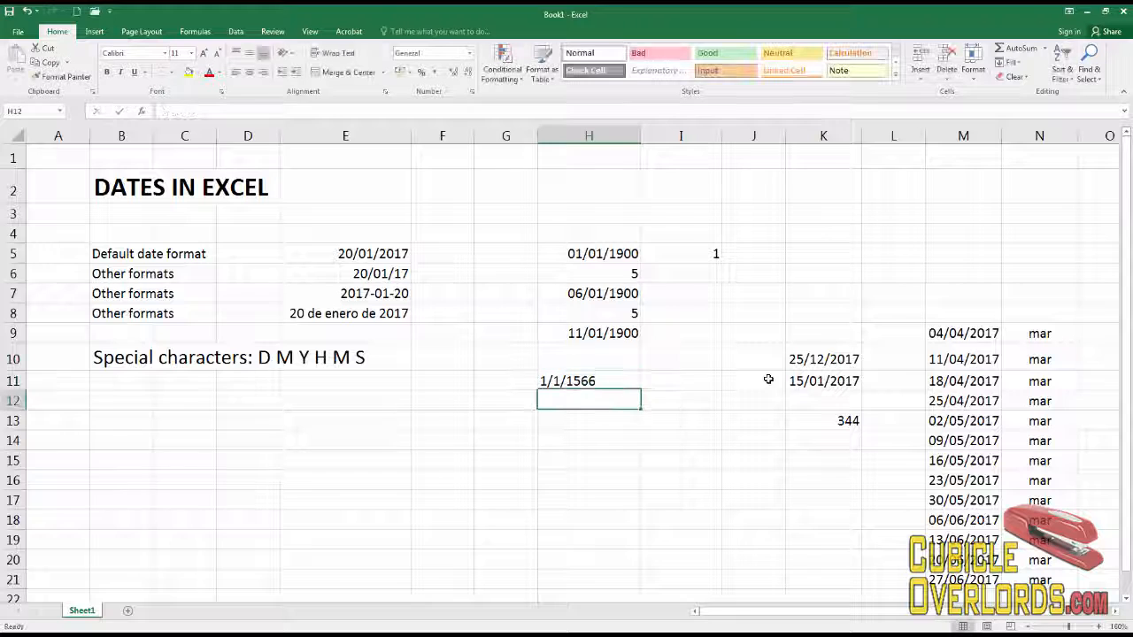
pyautogui.click(582, 382)
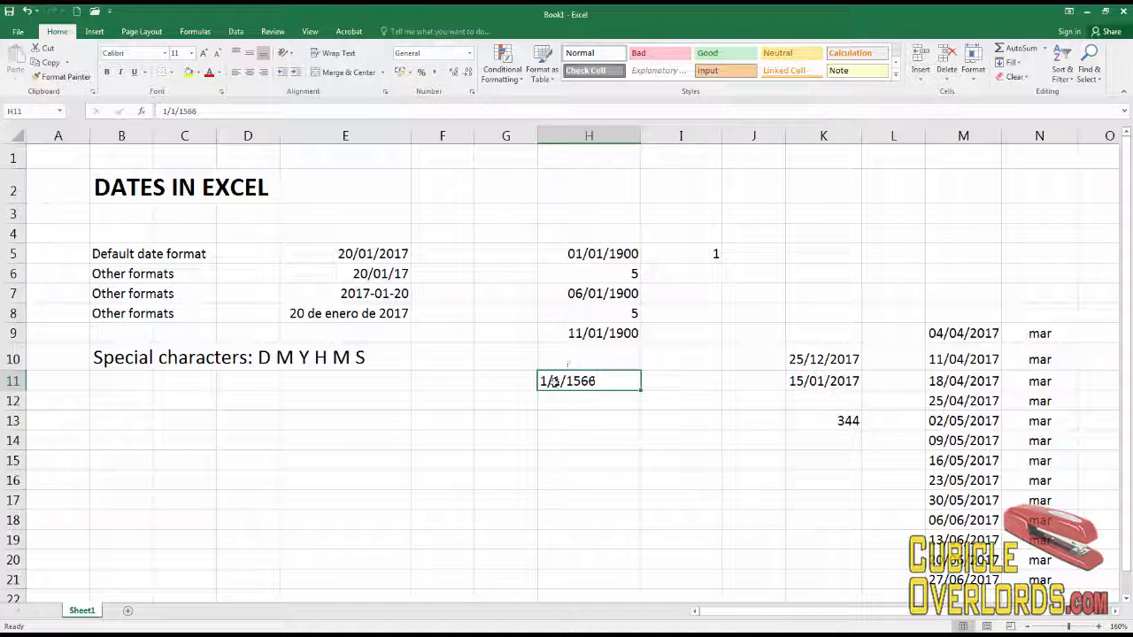
pyautogui.click(680, 379)
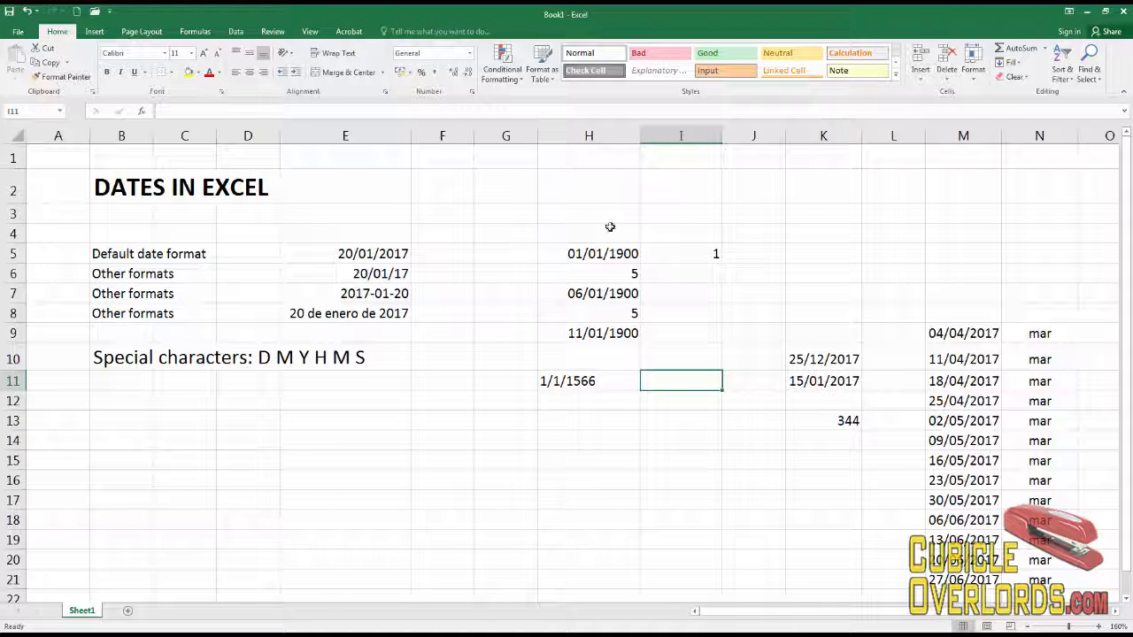
pyautogui.click(611, 382)
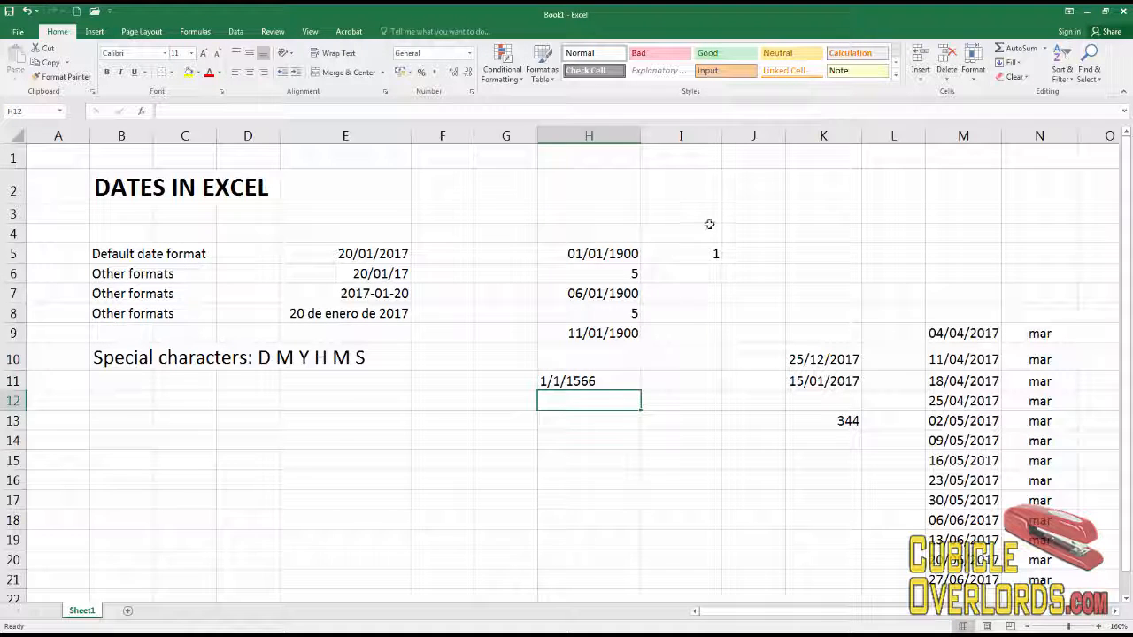
# Replace the date in H5 with -1, keeping the cell's date format, and read the cell's tooltip
pyautogui.click(611, 239)
pyautogui.click(611, 249)
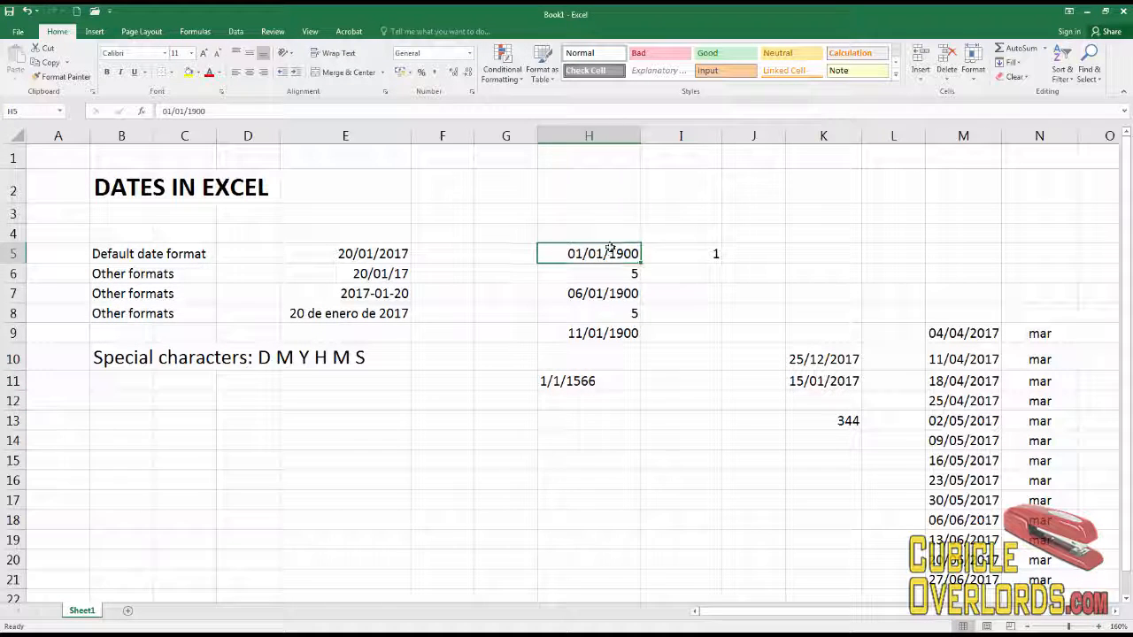
pyautogui.write('-1')
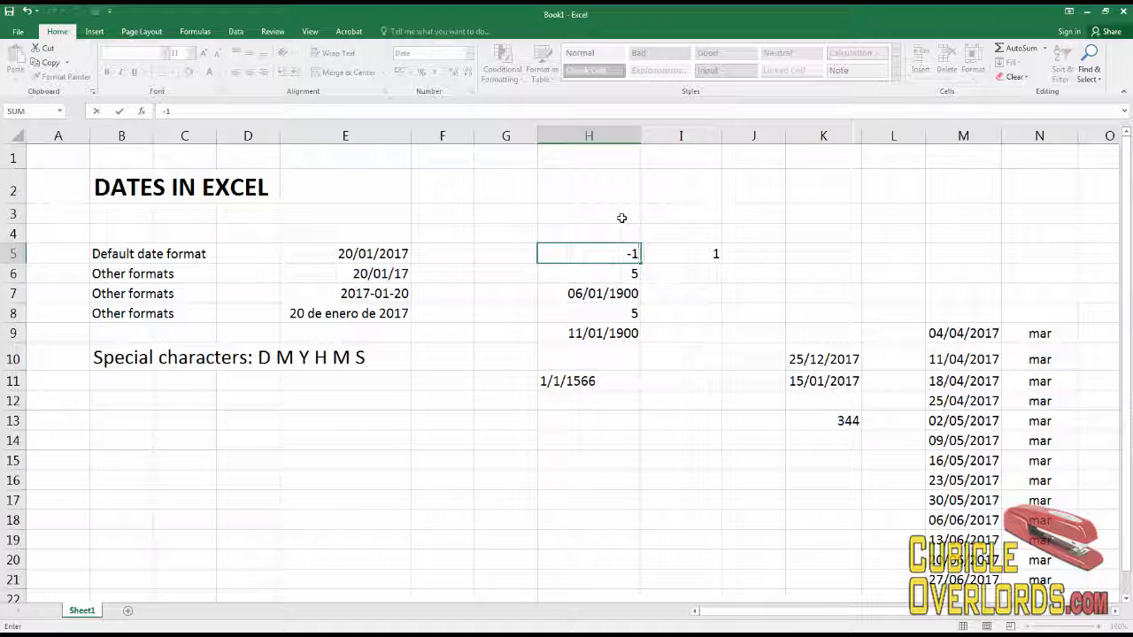
pyautogui.press('Return')
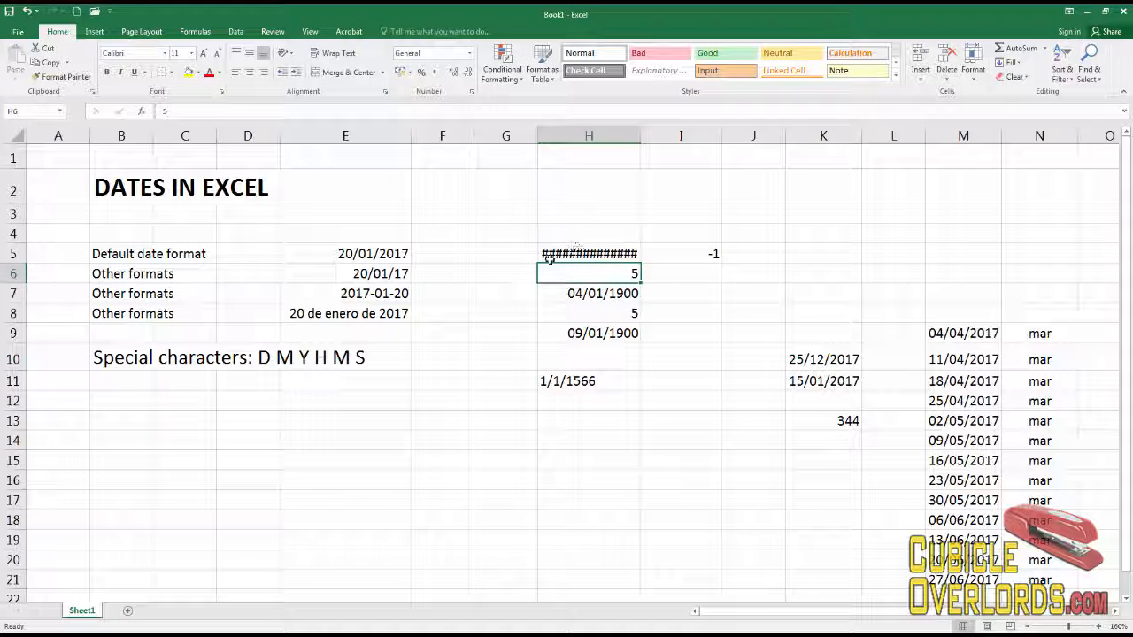
pyautogui.moveTo(558, 256)
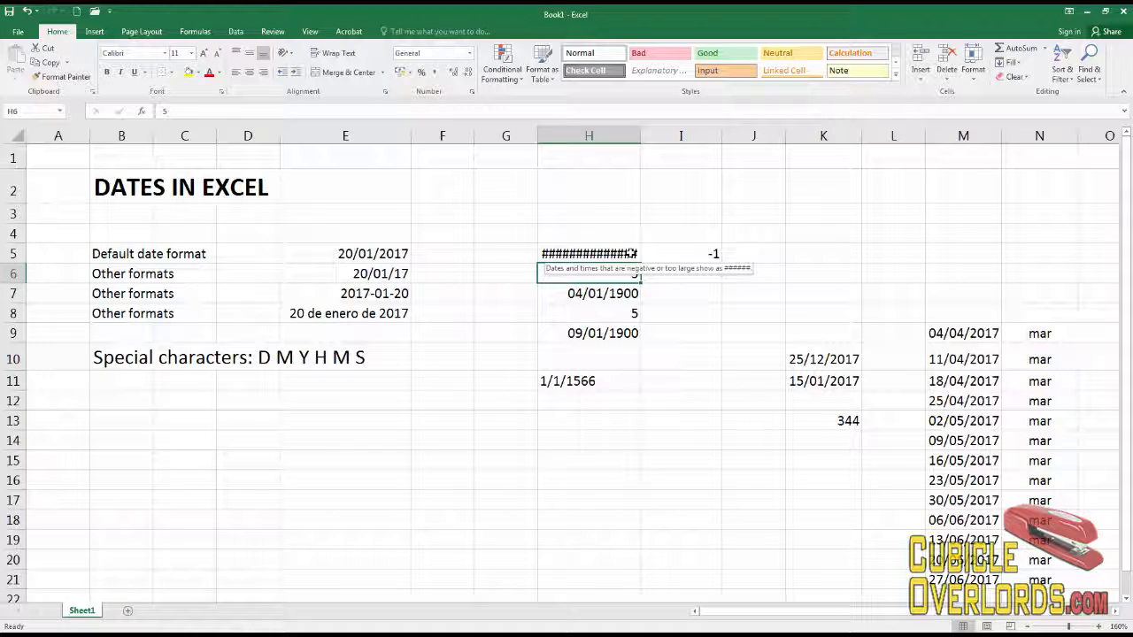
# Switch the number format of H5 to General to show the raw number, and return it to Short Date
pyautogui.click(629, 253)
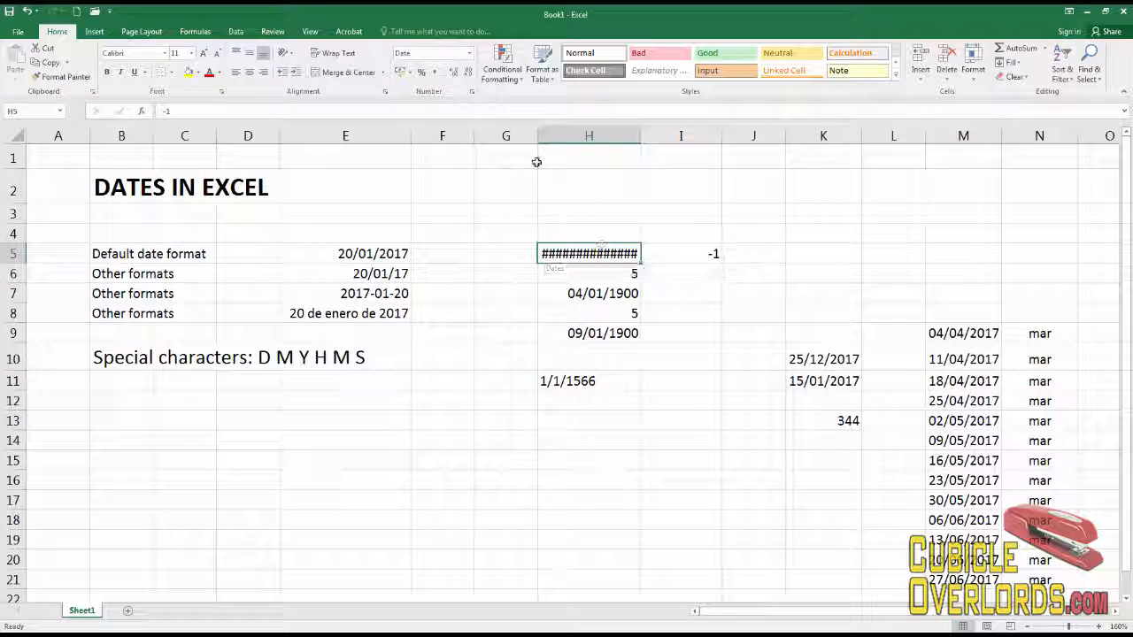
pyautogui.click(469, 53)
pyautogui.click(438, 69)
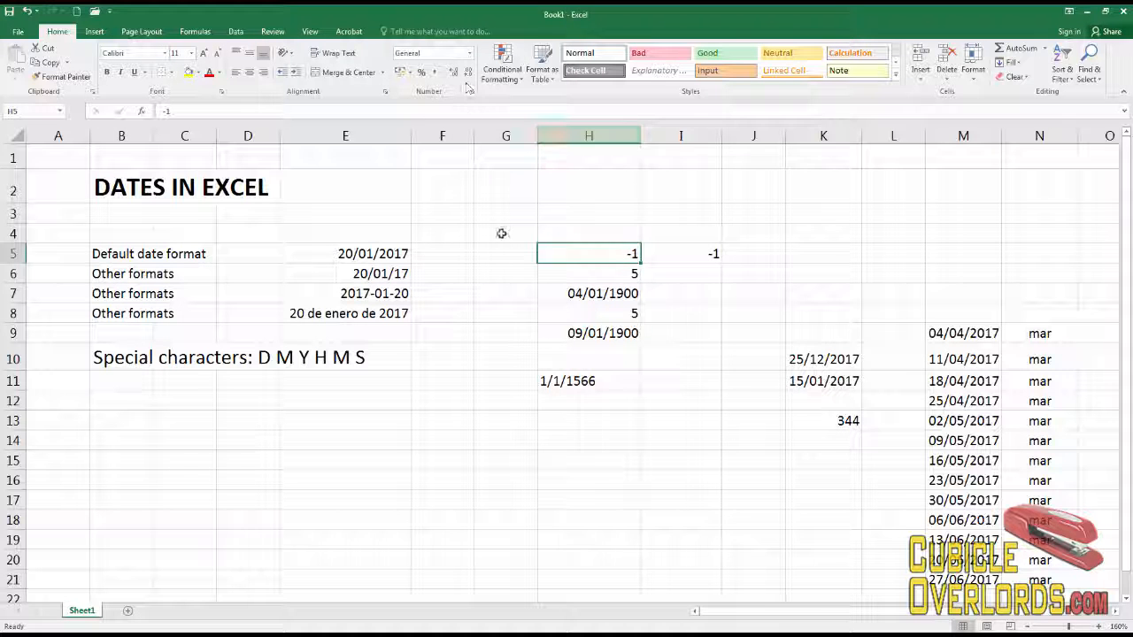
pyautogui.click(469, 53)
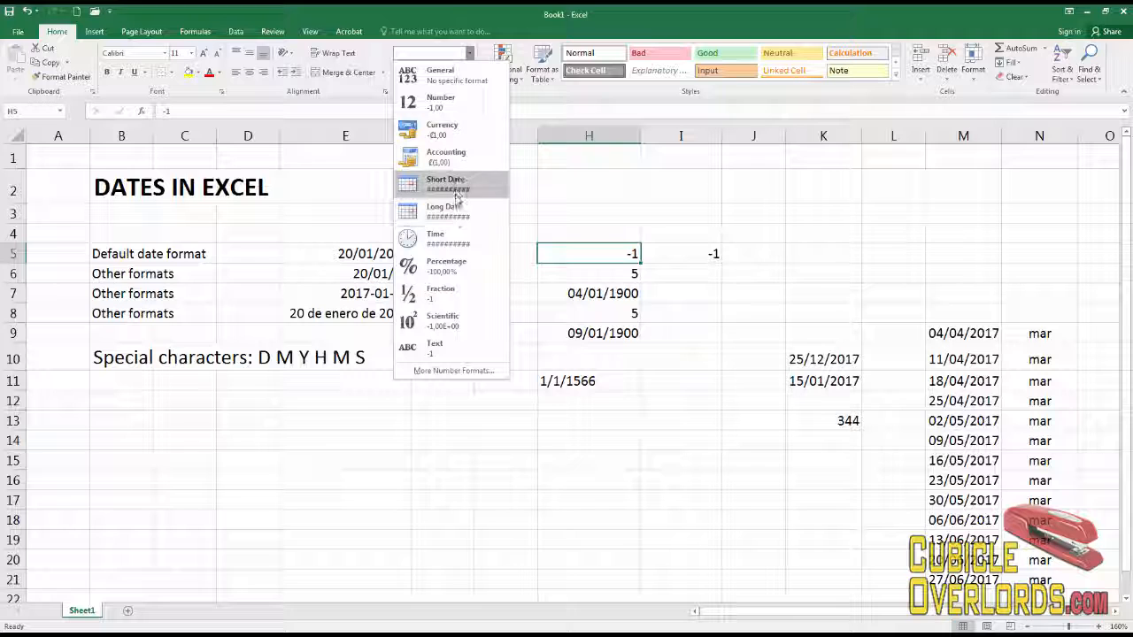
pyautogui.click(457, 194)
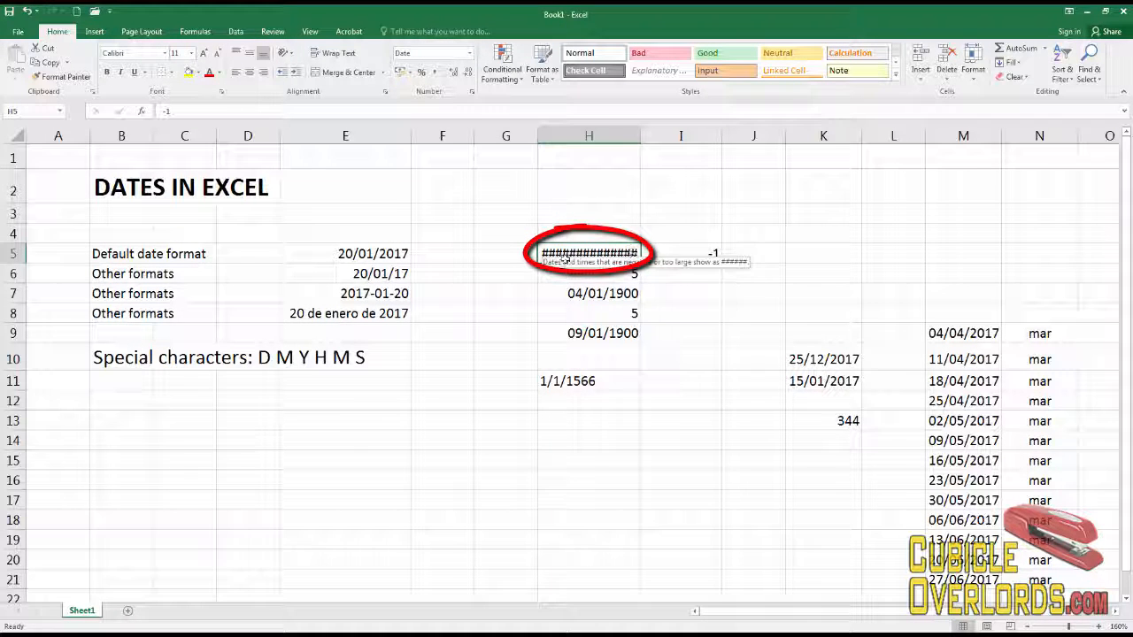
pyautogui.click(610, 397)
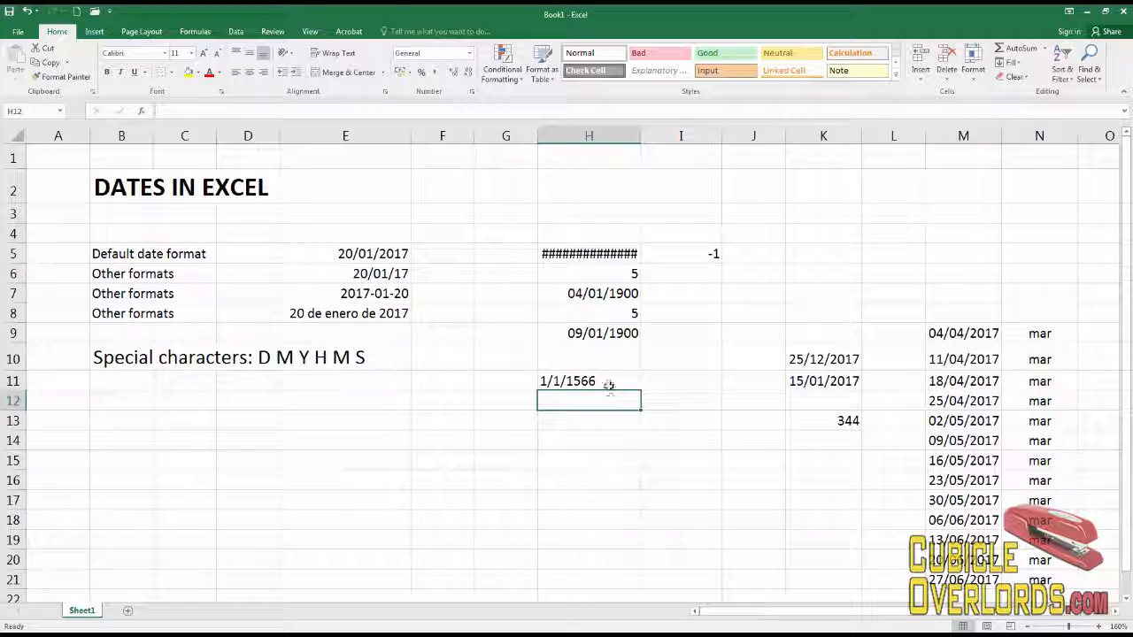
pyautogui.click(609, 381)
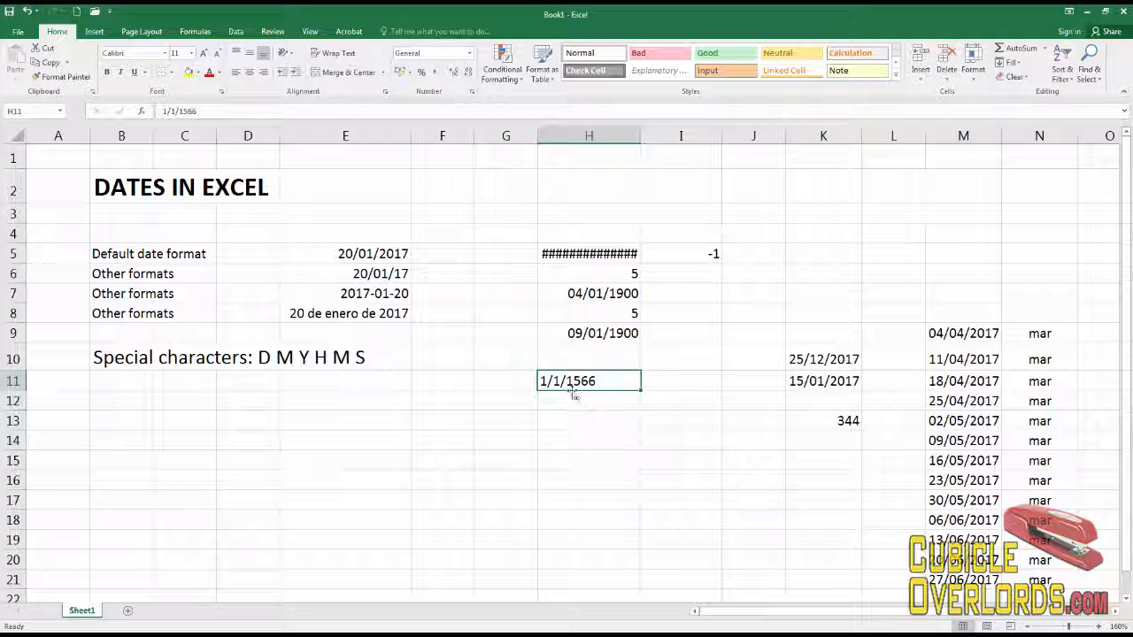
pyautogui.click(601, 395)
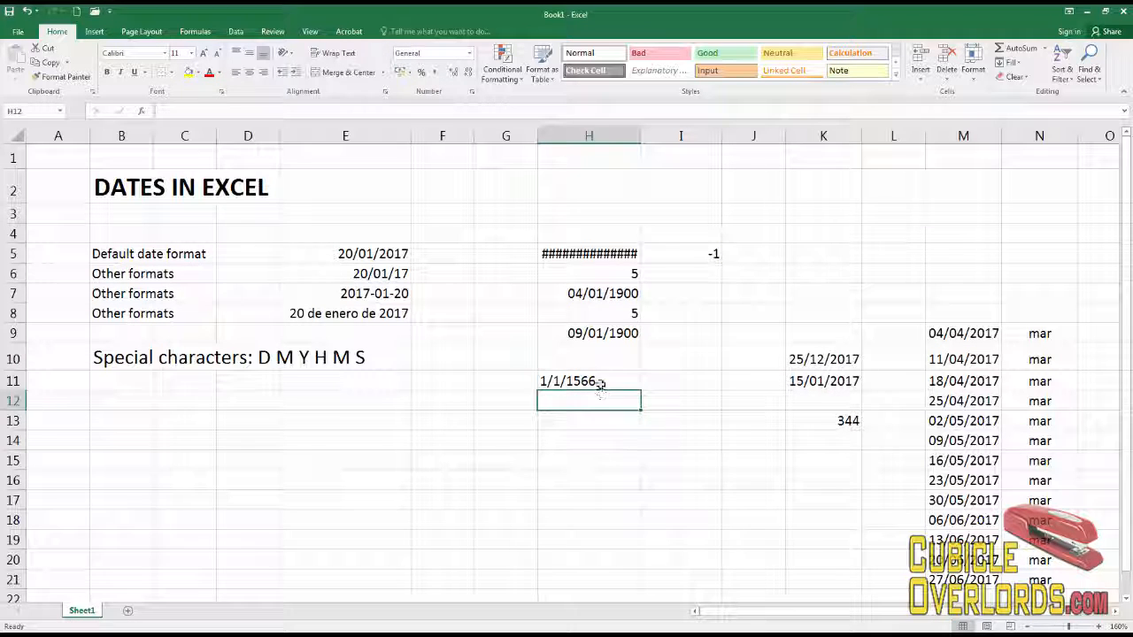
pyautogui.click(599, 382)
pyautogui.click(600, 400)
pyautogui.click(666, 380)
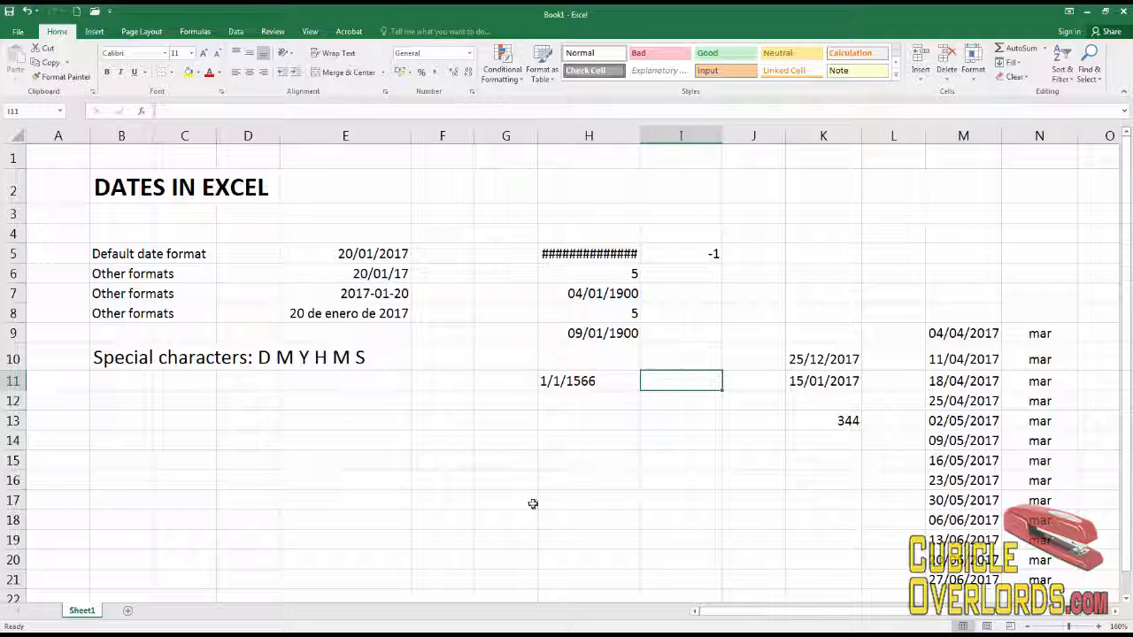
pyautogui.click(574, 381)
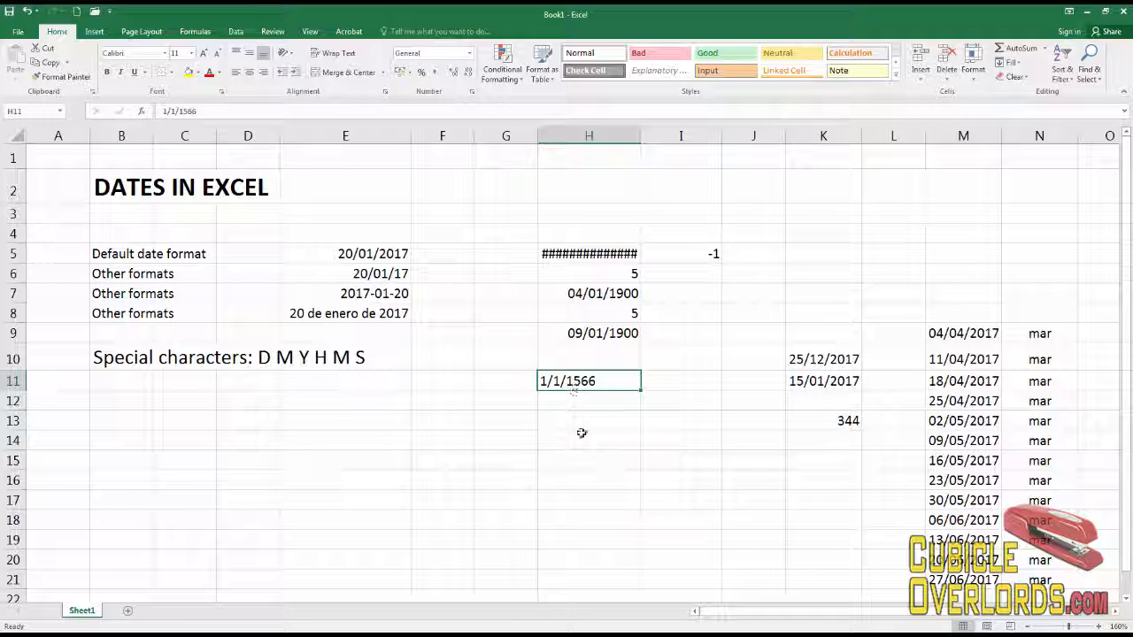